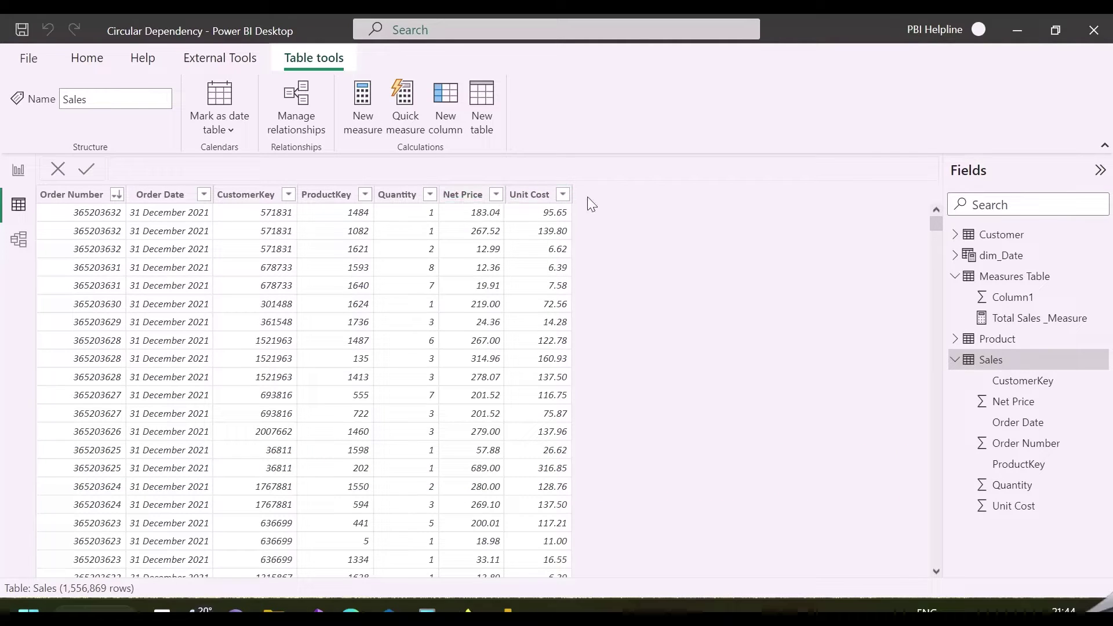
# - Add a Total Sales column to Sales as SUMX(Sales, Sales[Quantity]*Sales[Net Price])
pyautogui.click(532, 195)
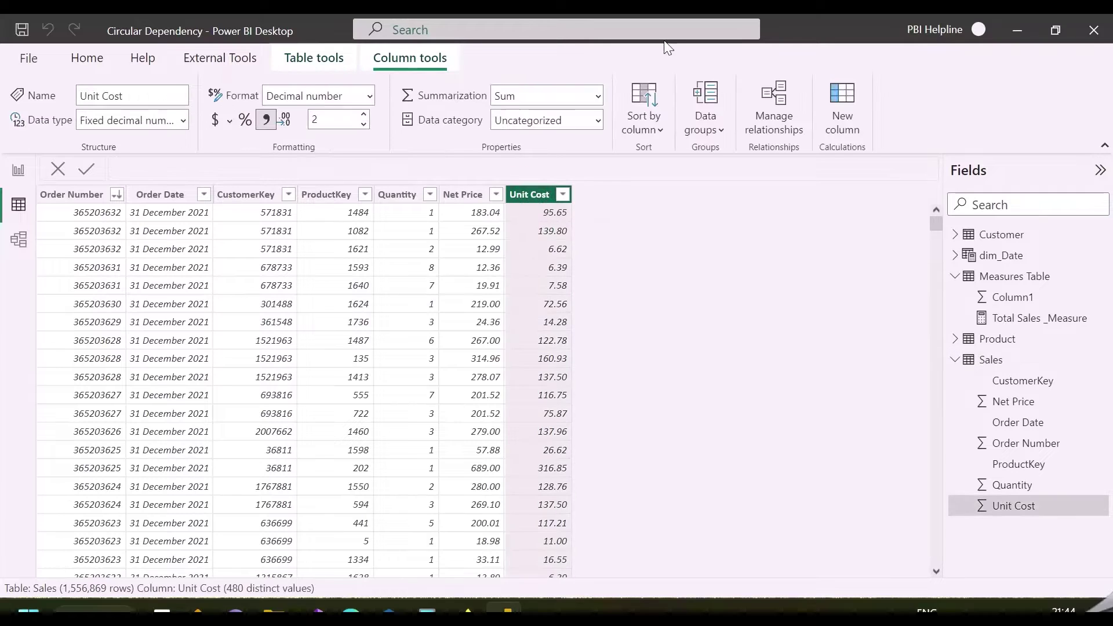
pyautogui.click(838, 101)
pyautogui.write('Total Sales =')
pyautogui.hotkey('shift', 'Return')
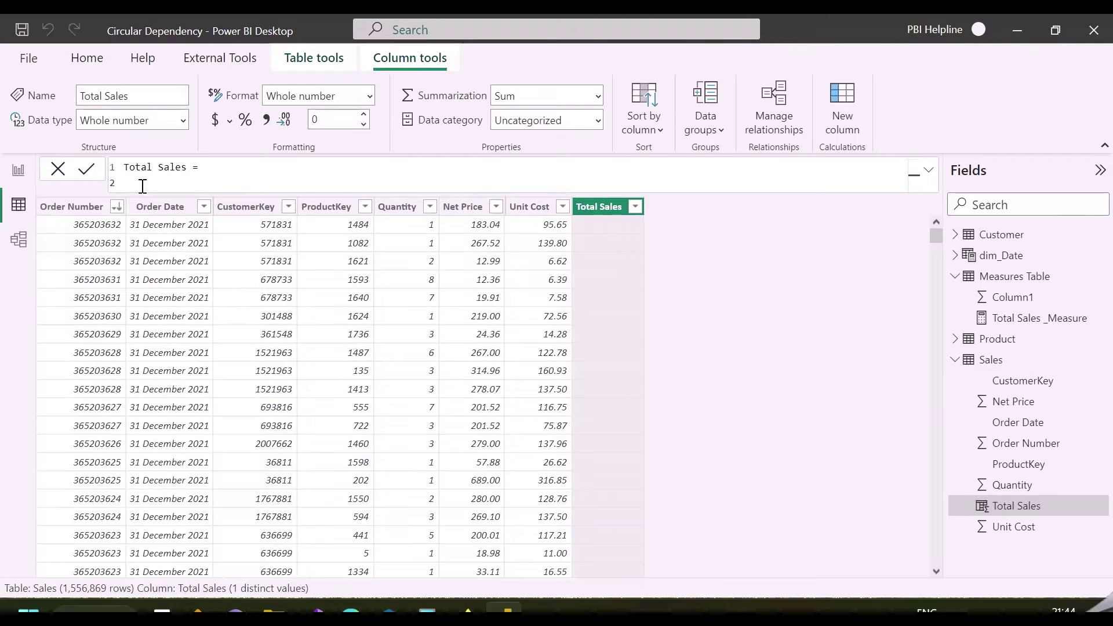
pyautogui.write('SUMX(Sales,quantity')
pyautogui.press('Tab')
pyautogui.write('*net')
pyautogui.press('Tab')
pyautogui.write(')')
pyautogui.press('Return')
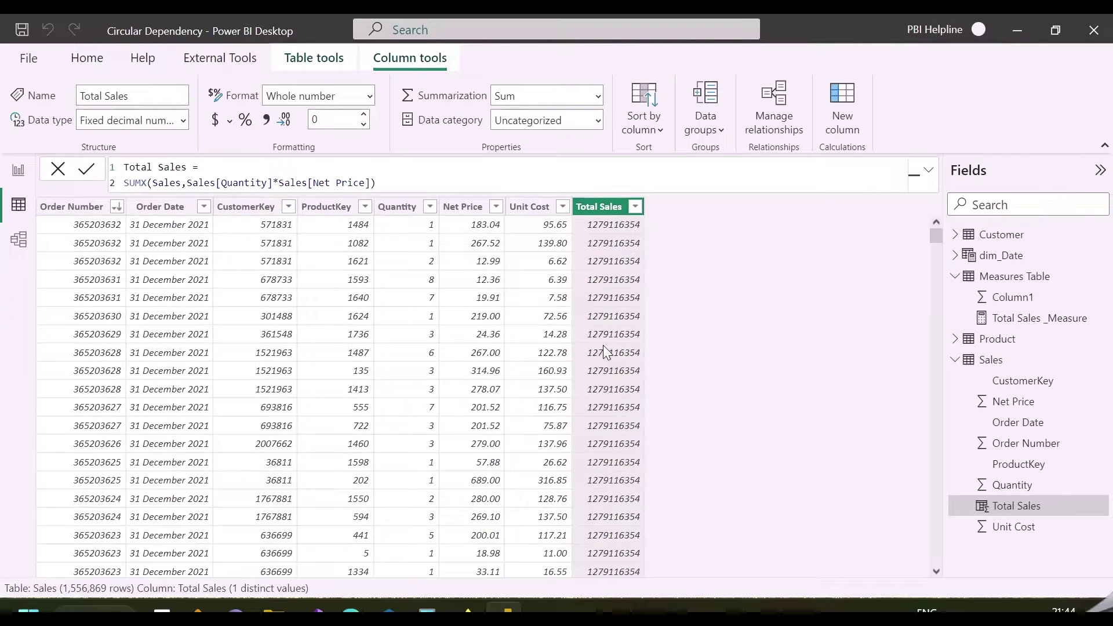
# - Wrap the Total Sales SUMX expression in CALCULATE so each row shows its own value
pyautogui.click(219, 167)
pyautogui.press('Return')
pyautogui.write('CALCULATE(')
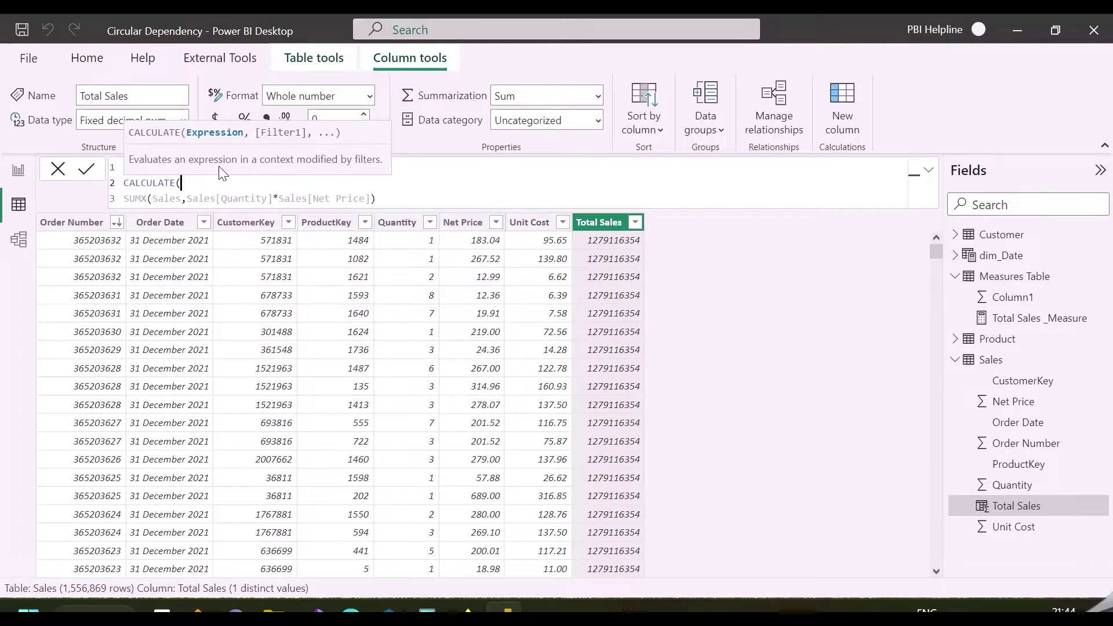
pyautogui.click(396, 199)
pyautogui.press('Return')
pyautogui.write(')')
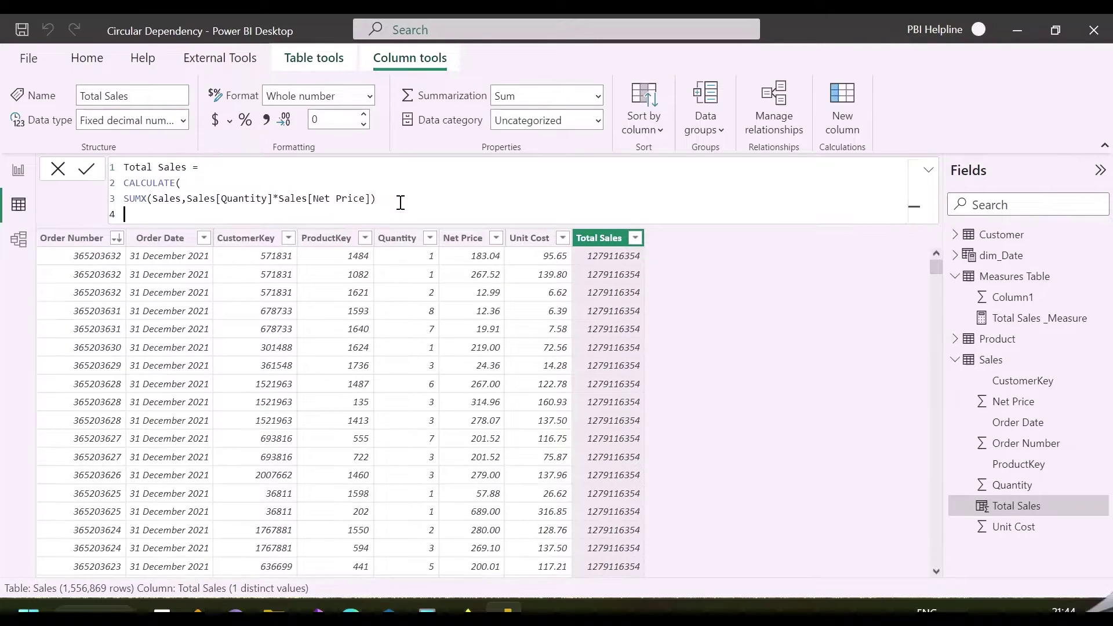
pyautogui.press('Return')
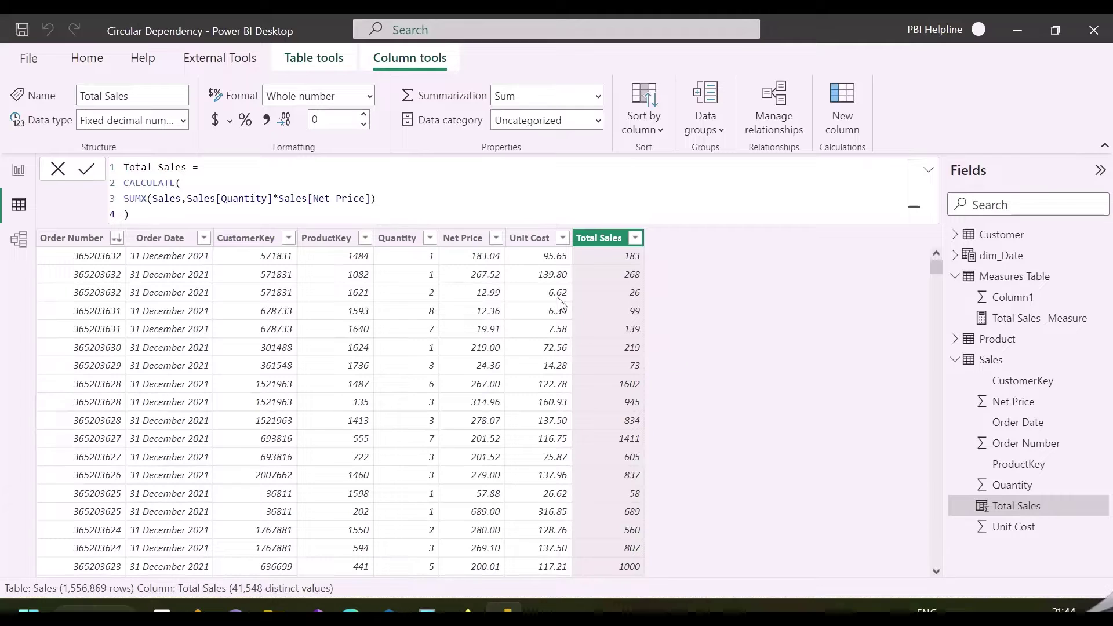
# - Create High/Low Sales = IF(Sales[Total Sales] >= 1000, "High", "Low") as a new Sales column
pyautogui.click(841, 109)
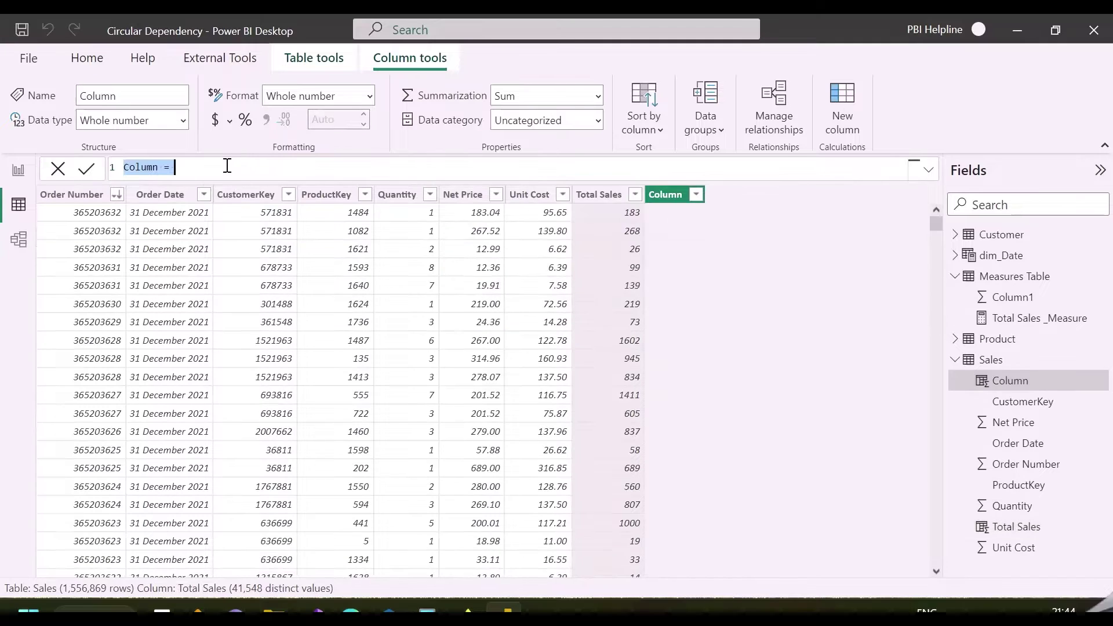
pyautogui.hotkey('ctrl', 'a')
pyautogui.write('High ')
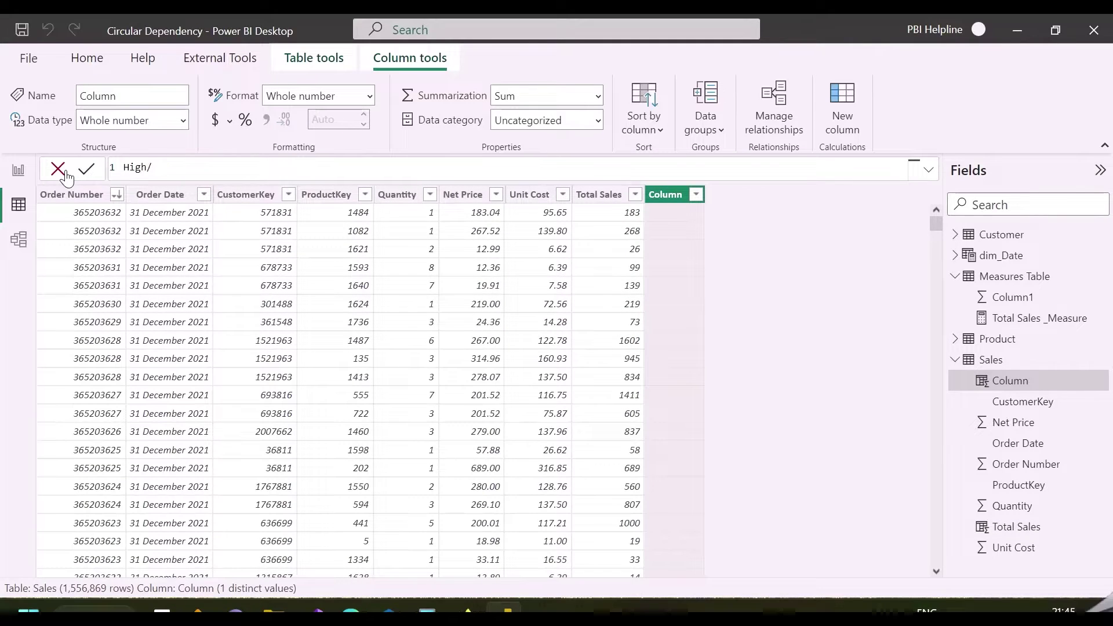
pyautogui.write('Low Sales =')
pyautogui.hotkey('shift', 'Return')
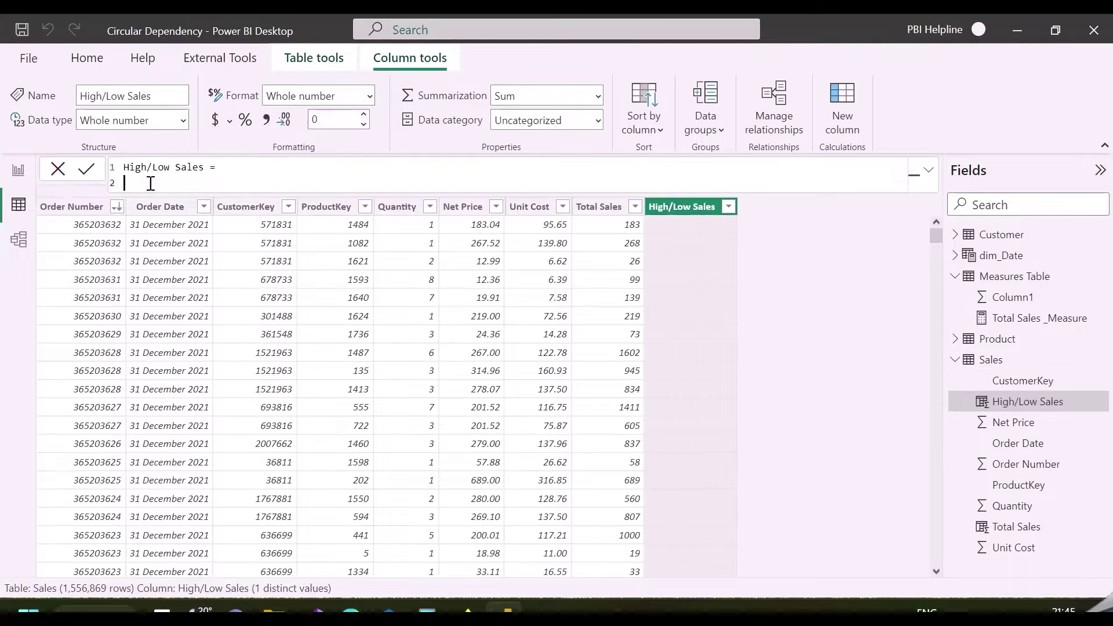
pyautogui.write('IF(')
pyautogui.hotkey('shift', 'Return')
pyautogui.write('tota')
pyautogui.press('Down')
pyautogui.press('Down')
pyautogui.press('Tab')
pyautogui.write('>= 1000, "High","Low")')
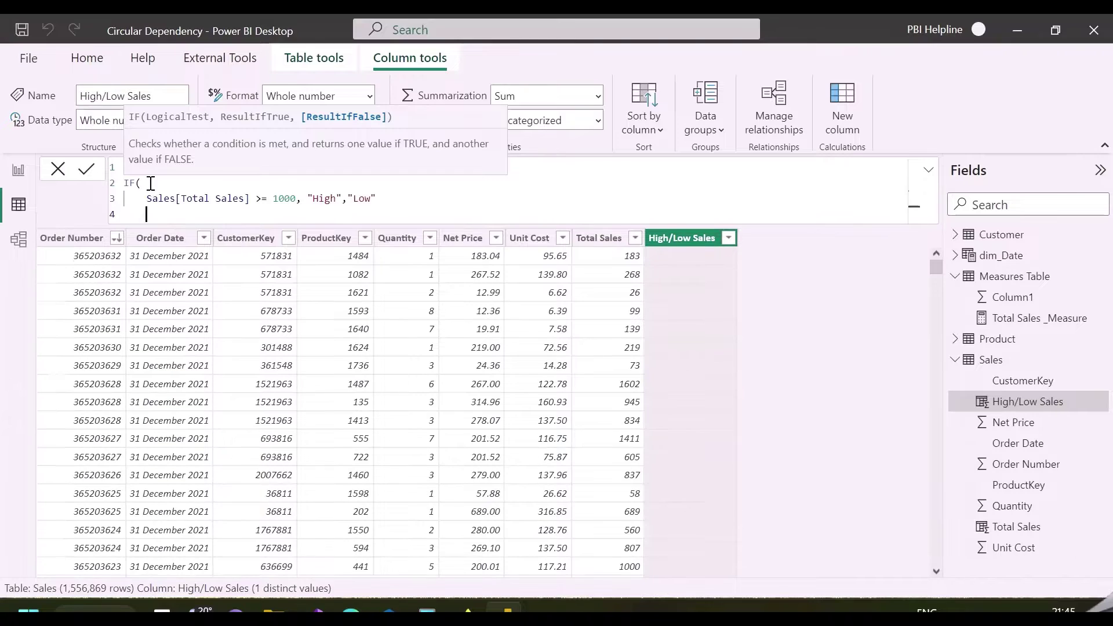
pyautogui.press('Return')
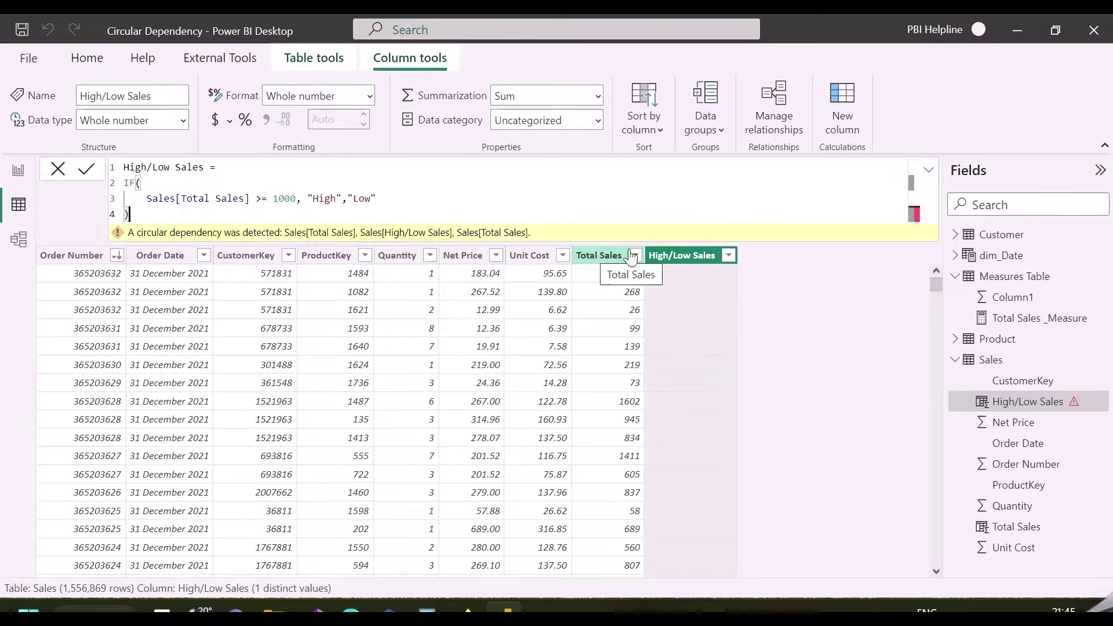
# - Select the whole CALCULATE expression in the Total Sales formula to copy it
pyautogui.click(601, 263)
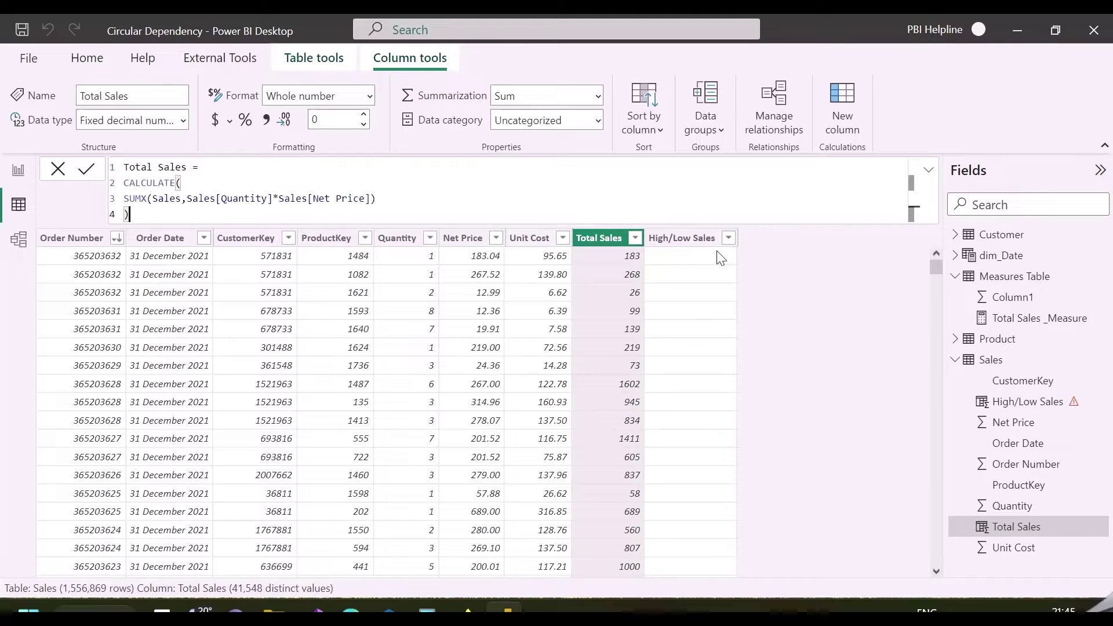
pyautogui.moveTo(152, 199); pyautogui.dragTo(477, 197)
pyautogui.click(474, 196)
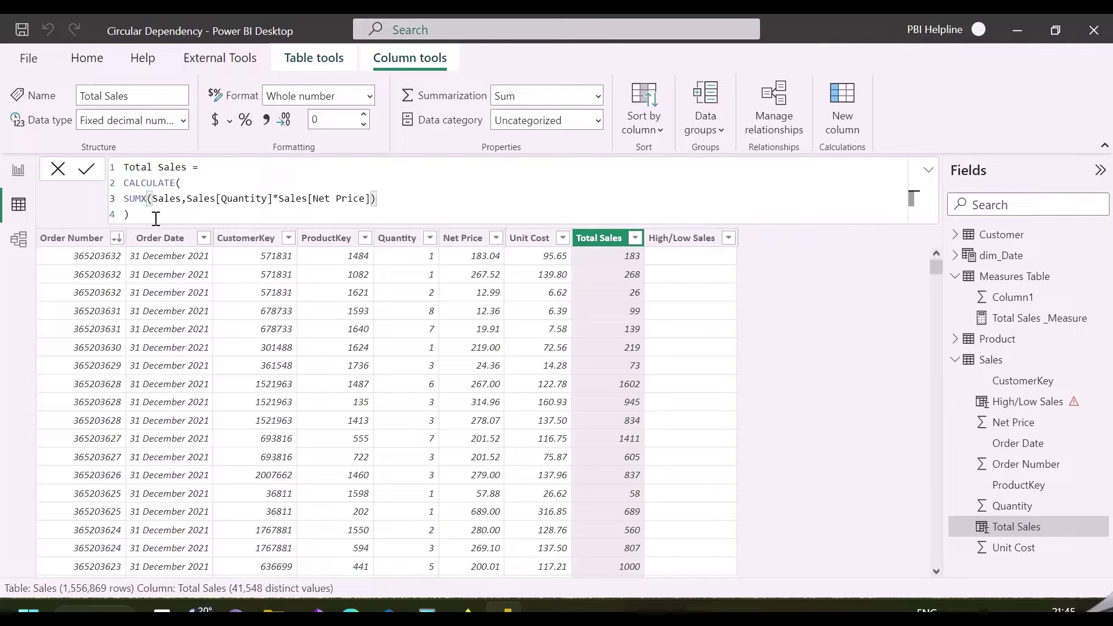
pyautogui.moveTo(149, 216); pyautogui.dragTo(116, 185)
pyautogui.hotkey('ctrl', 'c')
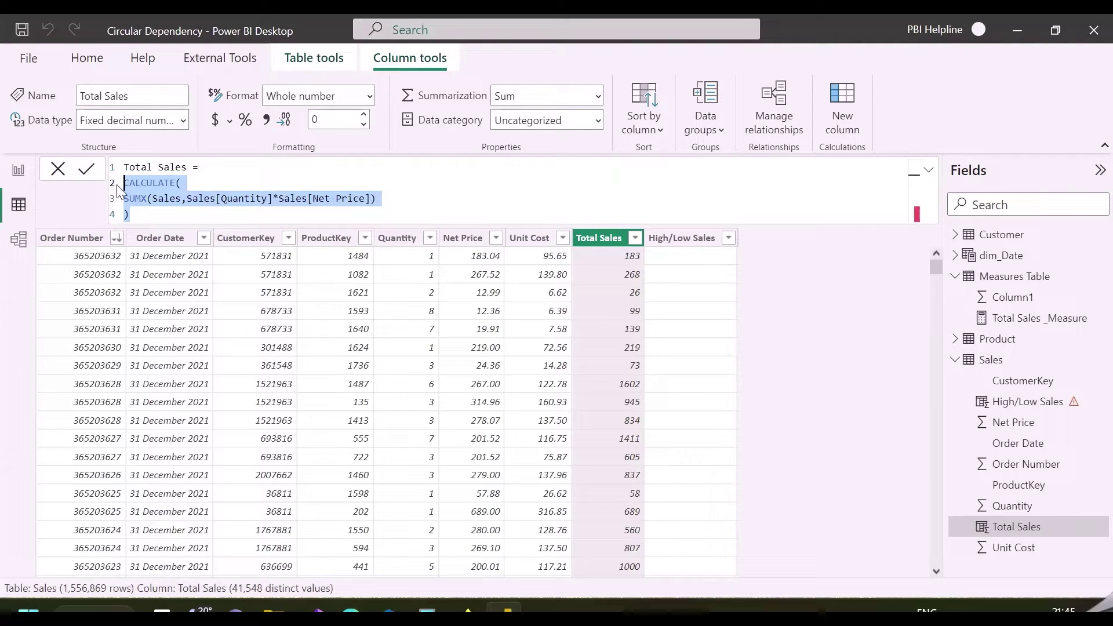
# - Paste the formula into a new column named Total Sales_Duplicate and commit it
pyautogui.click(844, 106)
pyautogui.hotkey('ctrl', 'v')
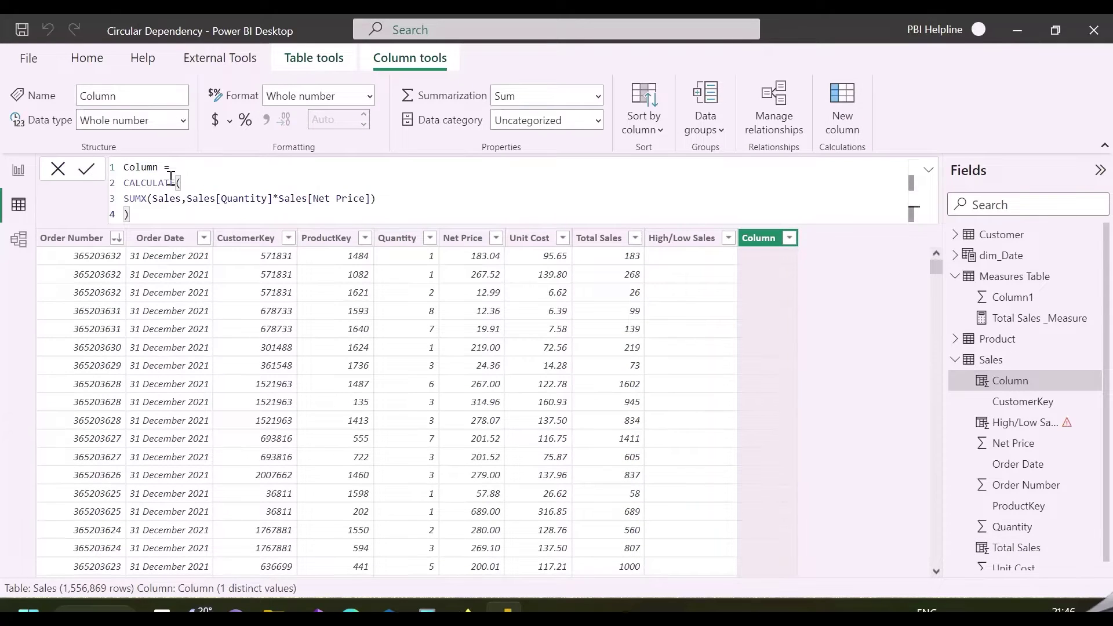
pyautogui.doubleClick(152, 167)
pyautogui.write('Total Sales_Duplicate')
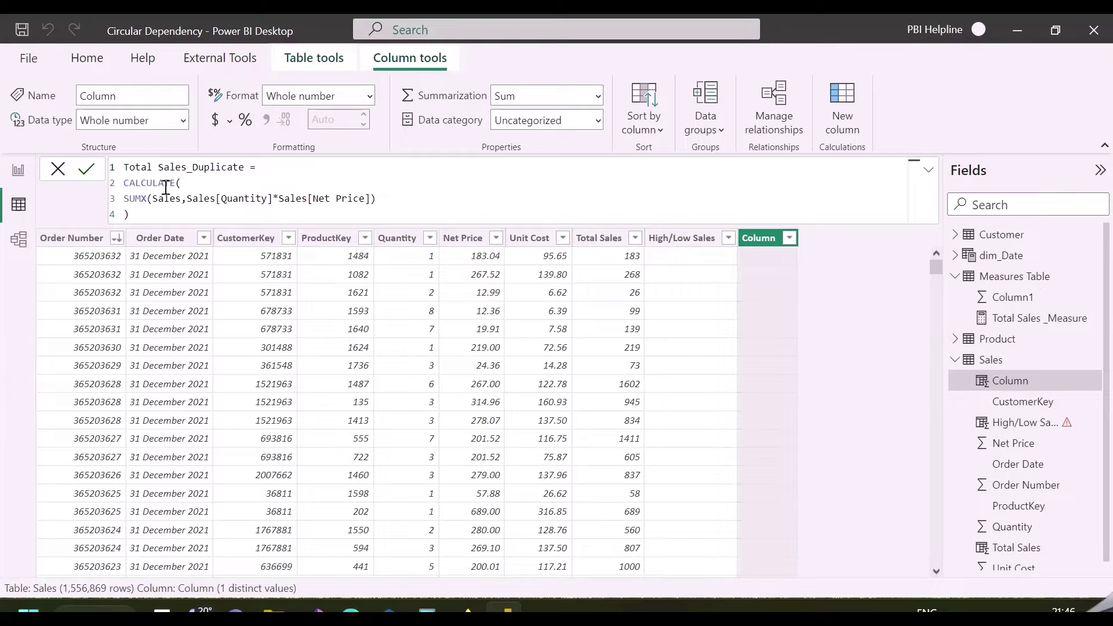
pyautogui.click(87, 170)
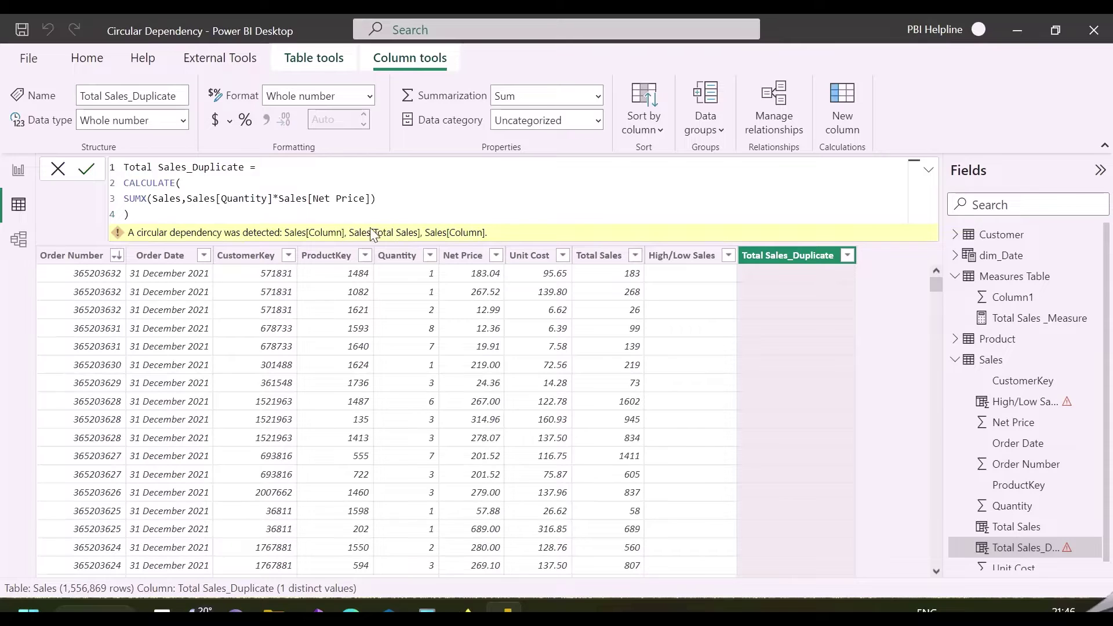
# - Compare the Total Sales and Total Sales_Duplicate columns and their circular dependency error
pyautogui.click(589, 255)
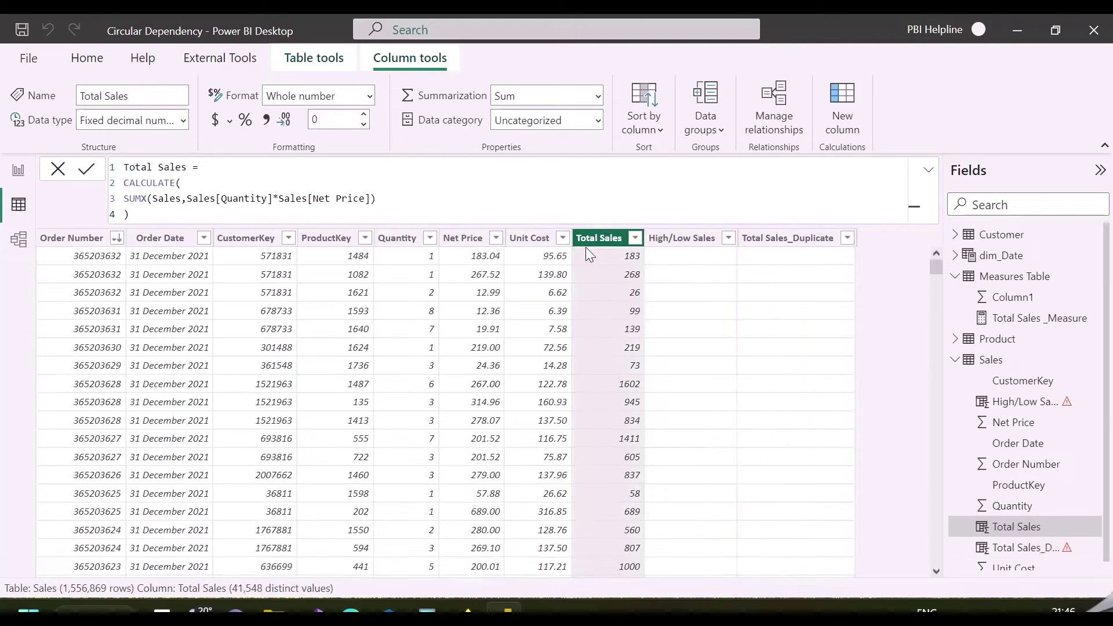
pyautogui.click(792, 238)
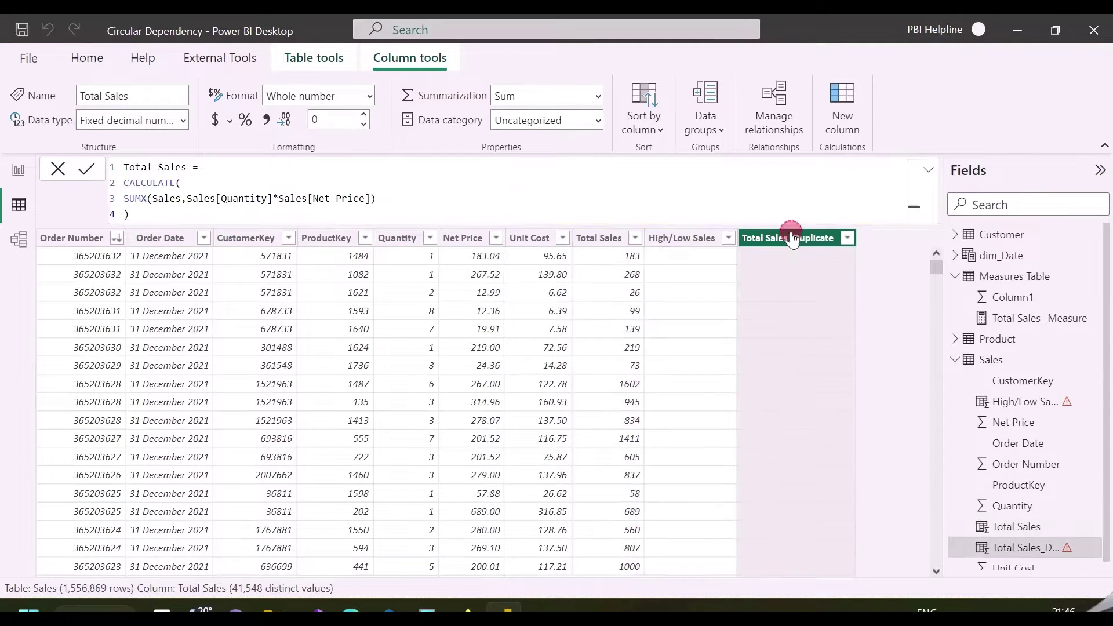
pyautogui.moveTo(185, 236)
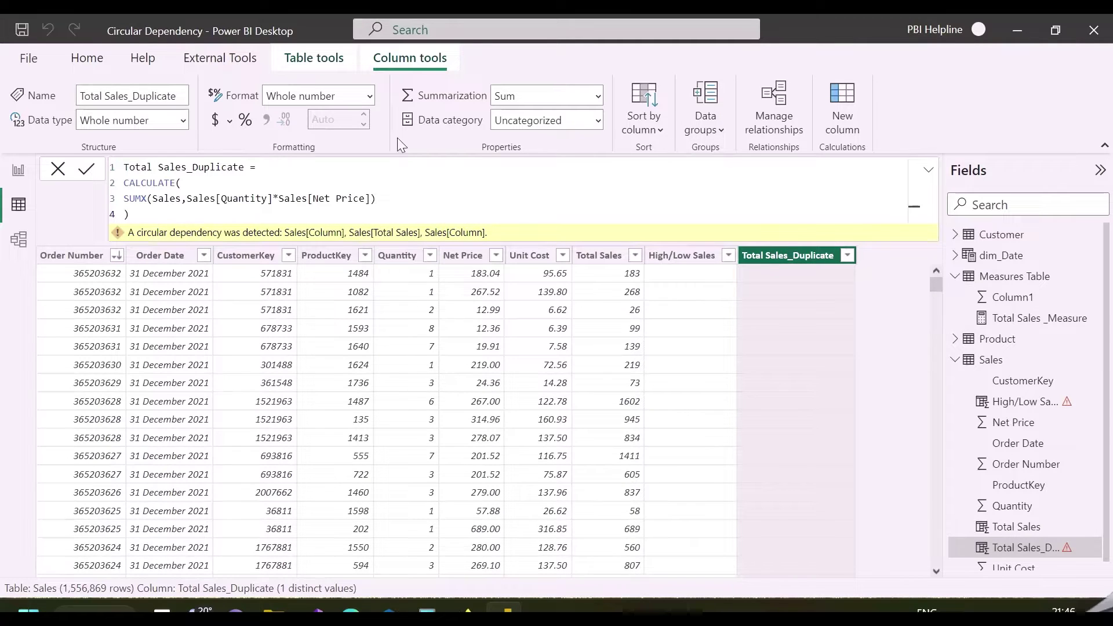
pyautogui.click(21, 206)
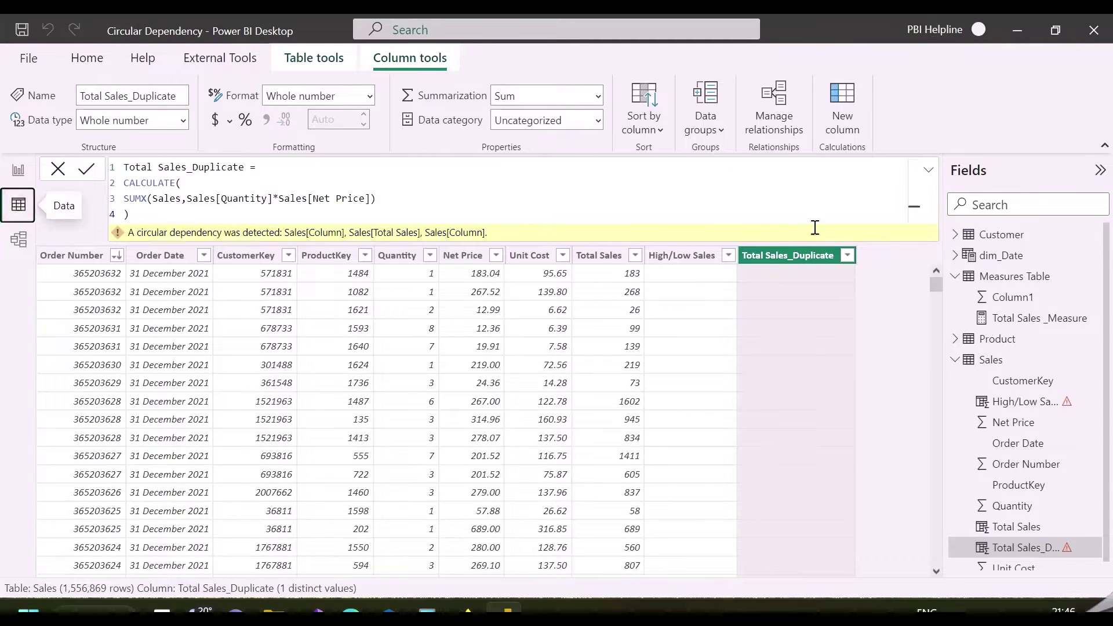
# - Start a new calculated table with FILTER(VALUES('Product'), ...)
pyautogui.click(1006, 360)
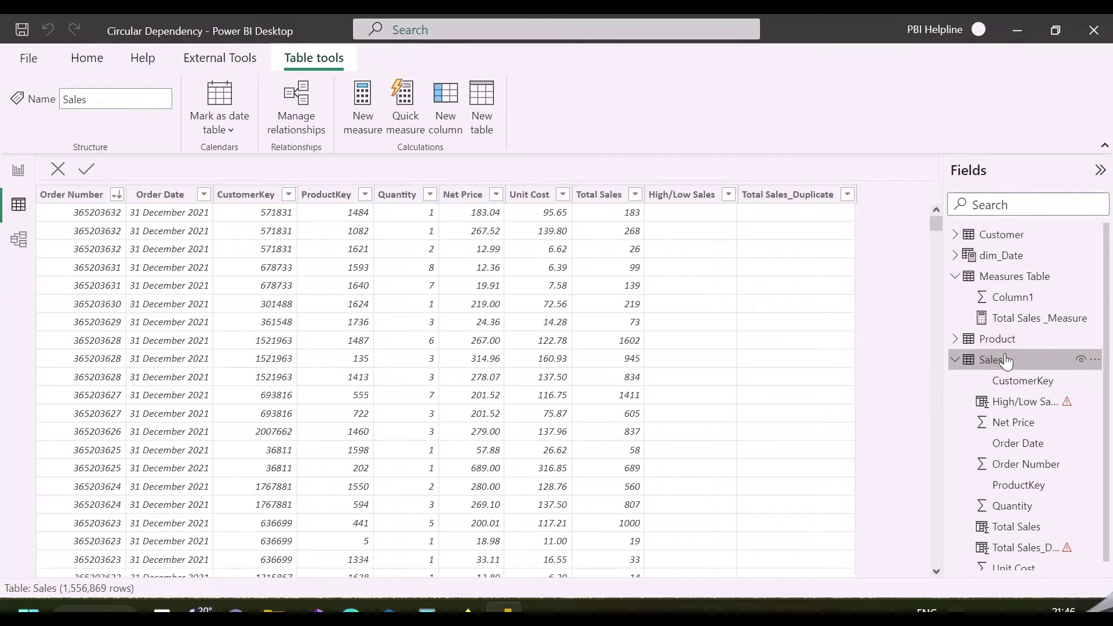
pyautogui.click(488, 96)
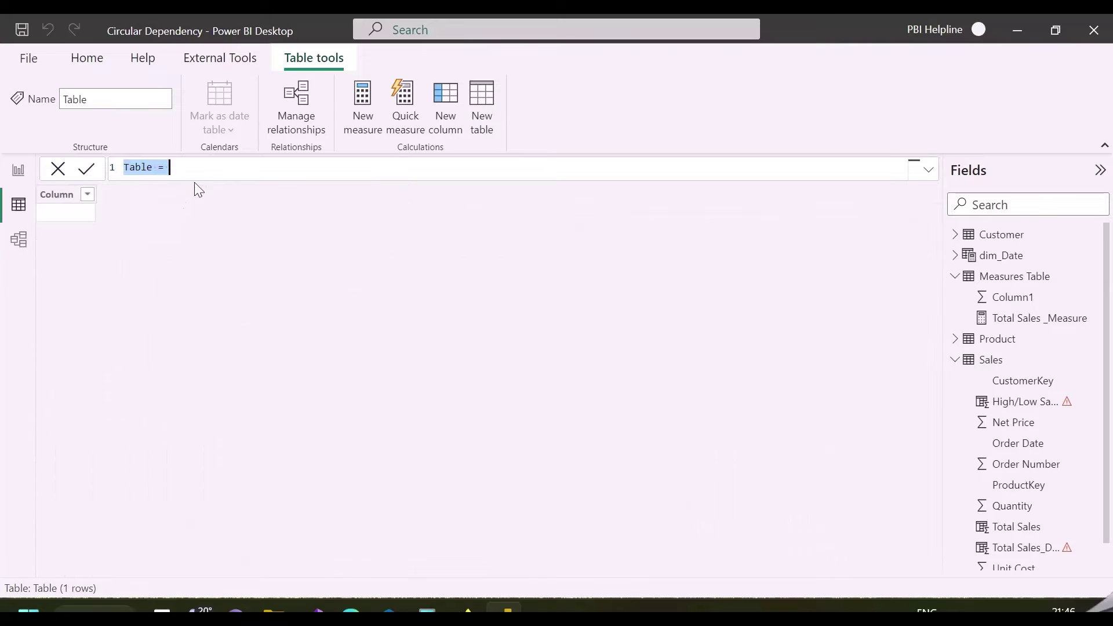
pyautogui.click(193, 170)
pyautogui.hotkey('shift', 'Return')
pyautogui.write('FILTER(')
pyautogui.hotkey('shift', 'Return')
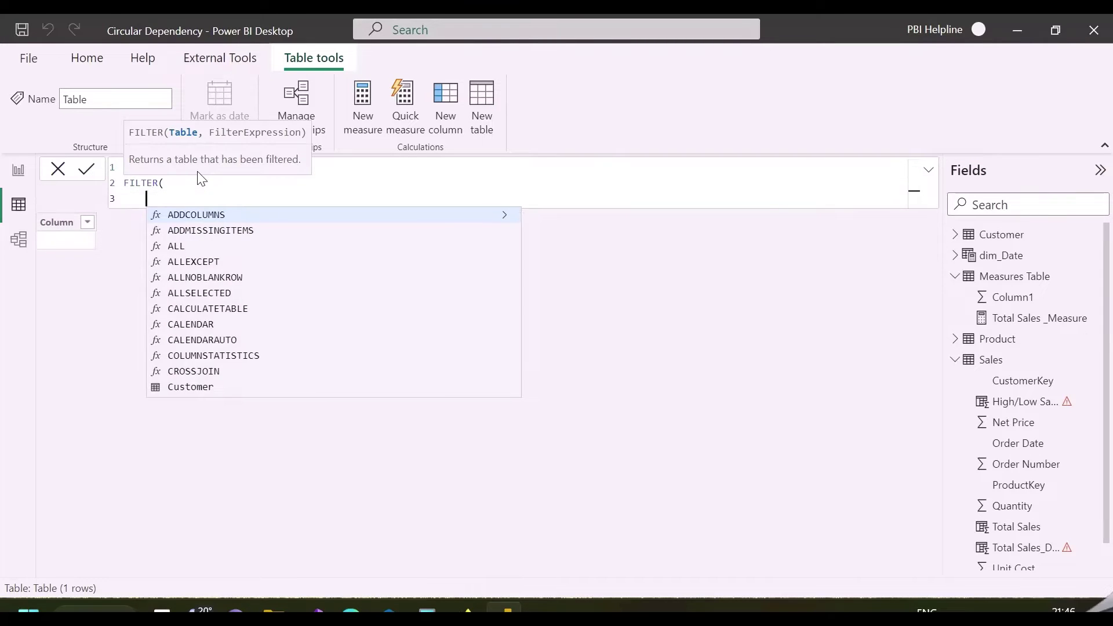
pyautogui.write('VALUES(pr')
pyautogui.press('Tab')
pyautogui.write('),')
# - Finish the filter condition 'Product'[Color] = "Red", commit, and check the Color column
pyautogui.hotkey('shift', 'Return')
pyautogui.write('col')
pyautogui.press('Tab')
pyautogui.write('= "Red')
pyautogui.hotkey('shift', 'Return')
pyautogui.write(')')
pyautogui.press('Return')
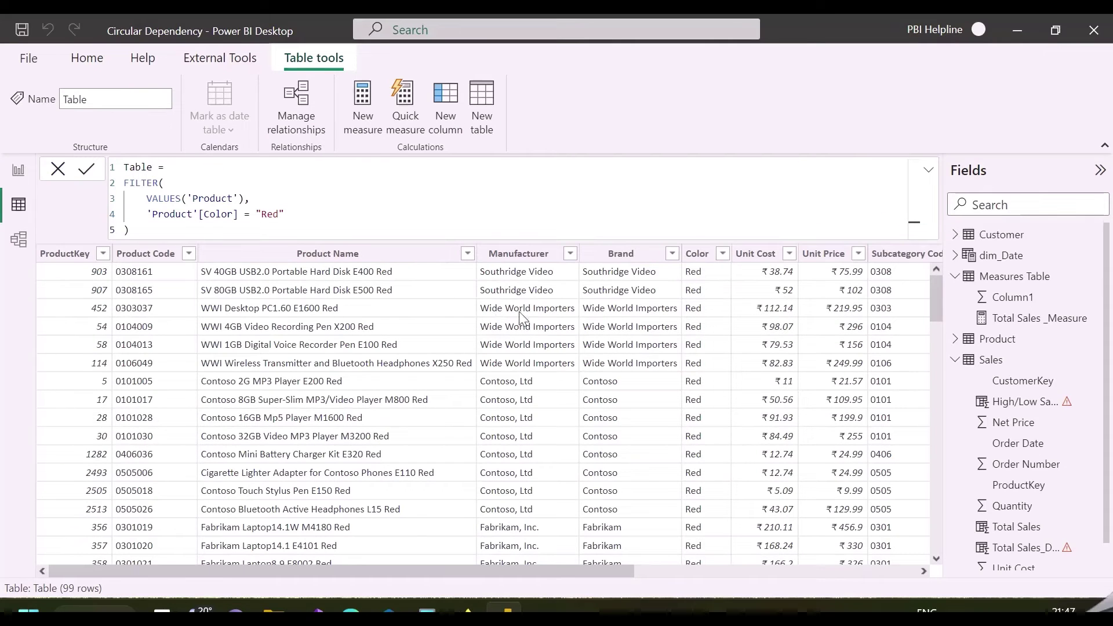
pyautogui.click(722, 254)
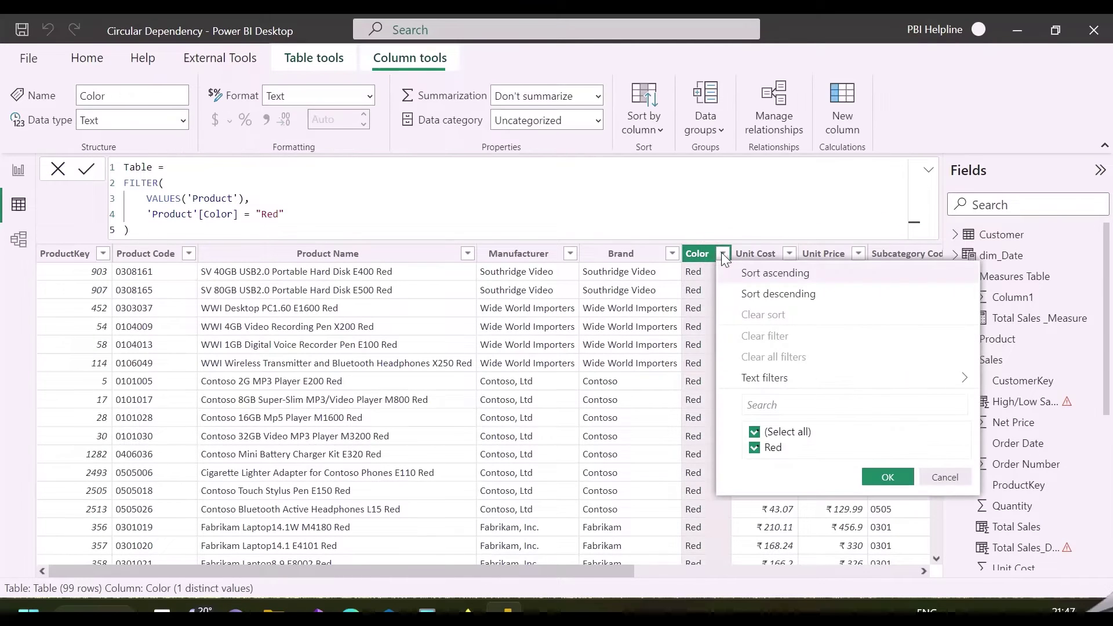
# - In Model view, replace the name 'Table' with Red in the table's formula
pyautogui.click(17, 240)
pyautogui.click(918, 349)
pyautogui.doubleClick(134, 168)
pyautogui.write('Red Products')
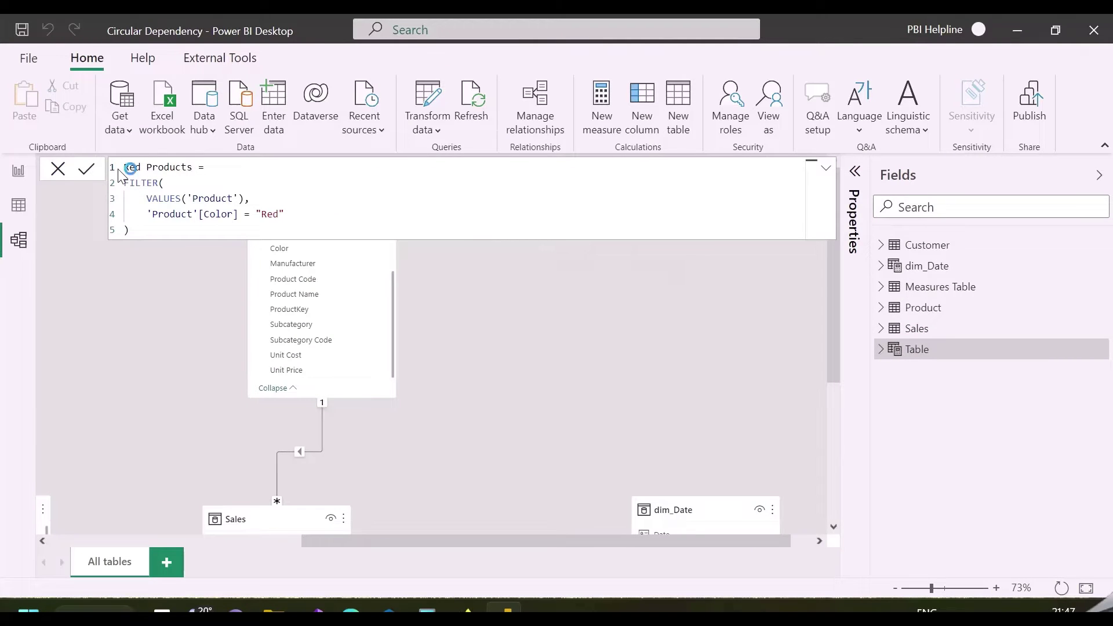
# - Commit the Red Products name, link Product to it on ProductKey, then delete that relationship
pyautogui.press('Return')
pyautogui.click(291, 273)
pyautogui.moveTo(291, 273); pyautogui.dragTo(587, 262)
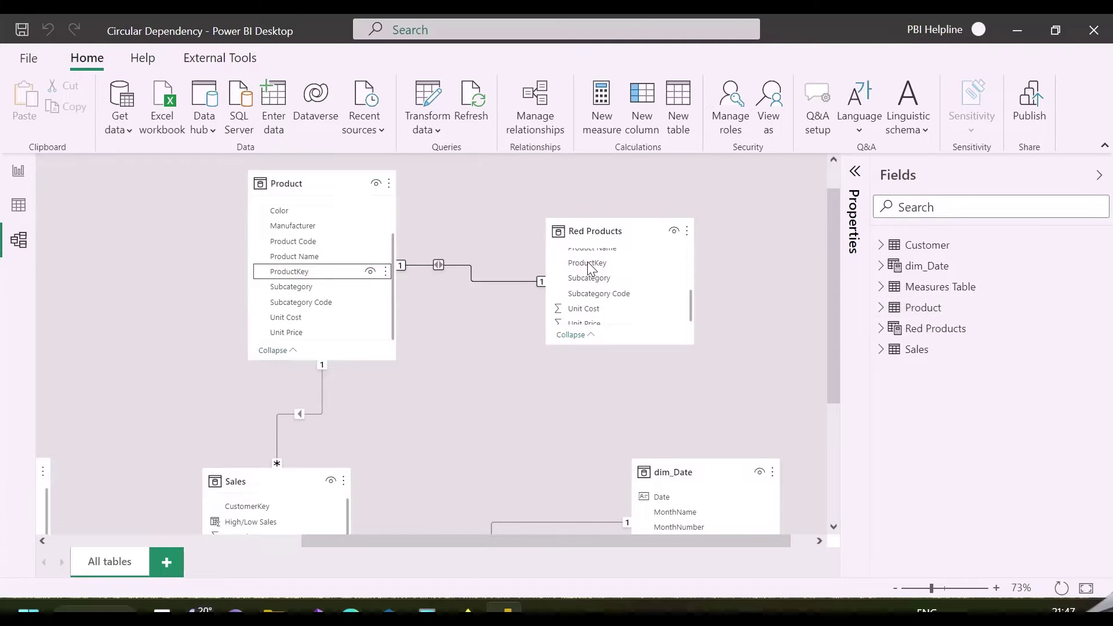
pyautogui.rightClick(492, 280)
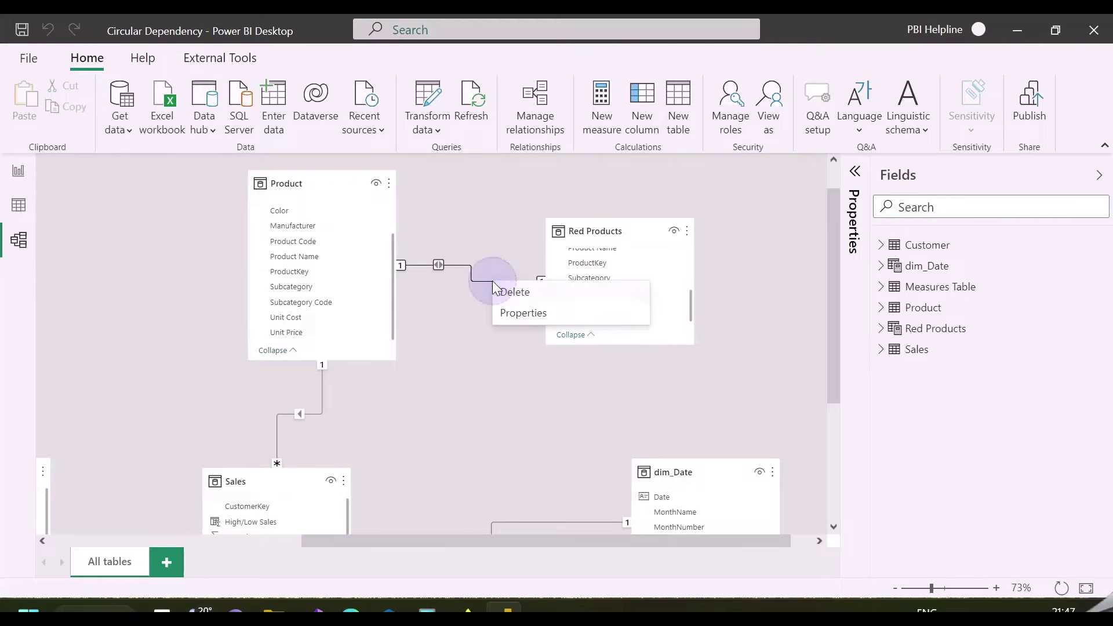
pyautogui.click(511, 292)
pyautogui.click(652, 347)
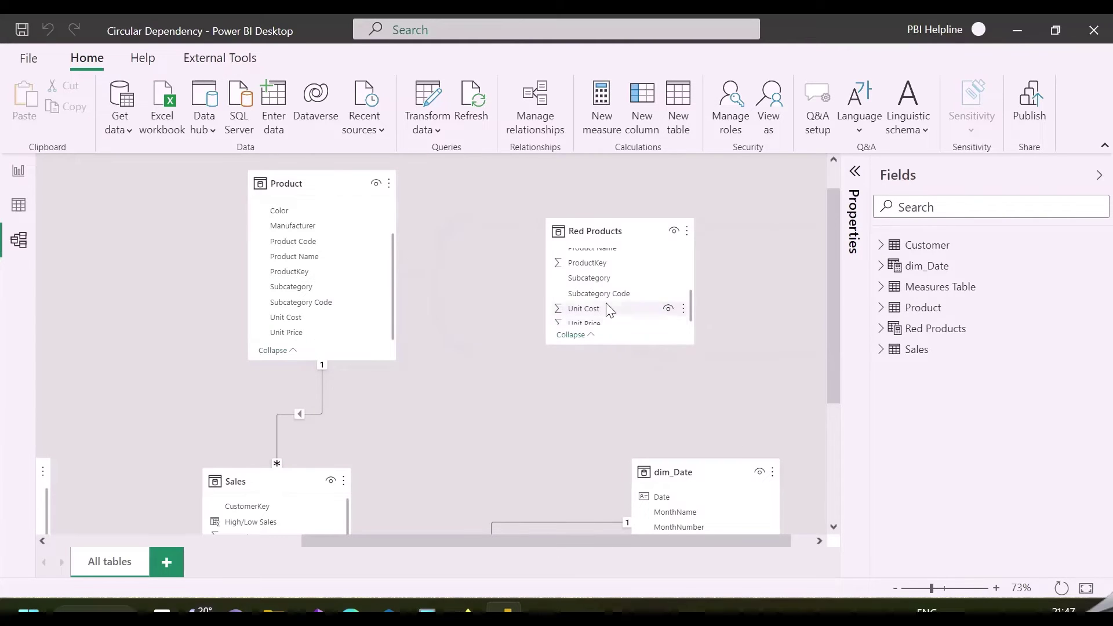
# - Link Red Products' ProductKey to Product's ProductKey and dismiss the circular dependency error
pyautogui.click(594, 264)
pyautogui.moveTo(593, 263); pyautogui.dragTo(281, 271)
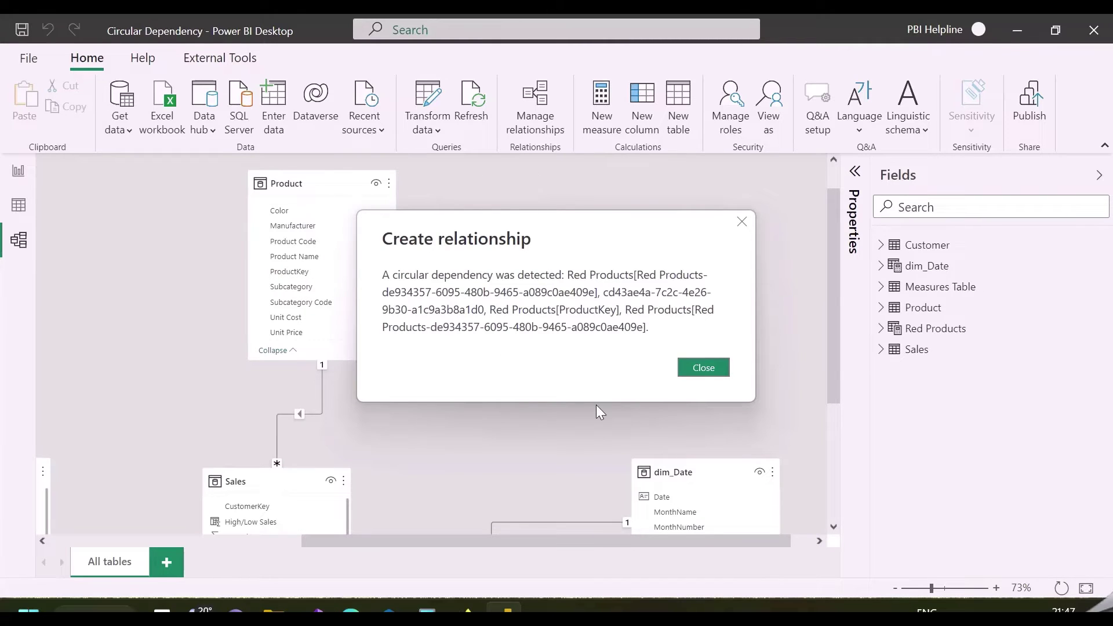
pyautogui.click(703, 368)
# - Relate Product to Red Products on ProductKey again and set cardinality to One to many
pyautogui.moveTo(293, 272); pyautogui.dragTo(587, 261)
pyautogui.doubleClick(478, 275)
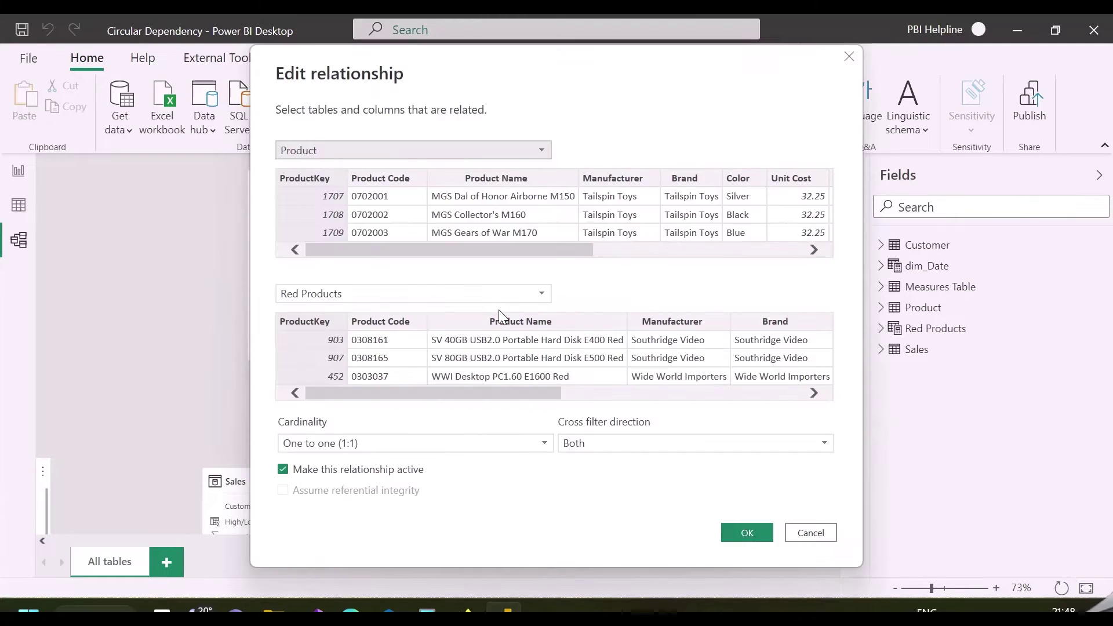
pyautogui.click(391, 444)
pyautogui.click(344, 497)
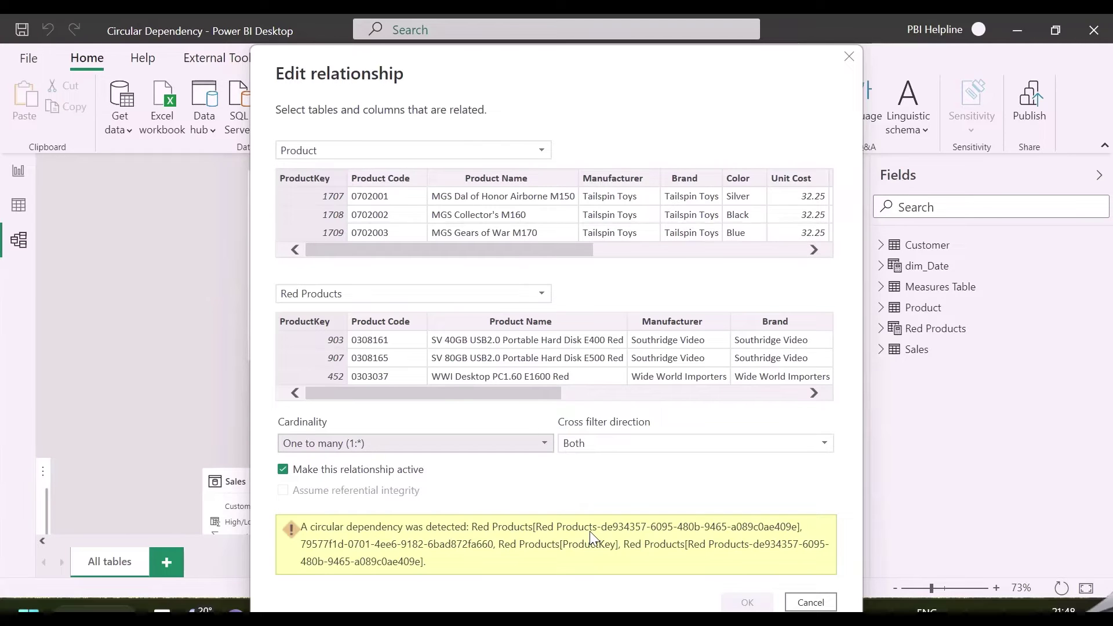
# - Add REMOVEFILTERS(Sales[High/Low Sales]) inside Total Sales' CALCULATE, then recalculate High/Low Sales
pyautogui.click(849, 58)
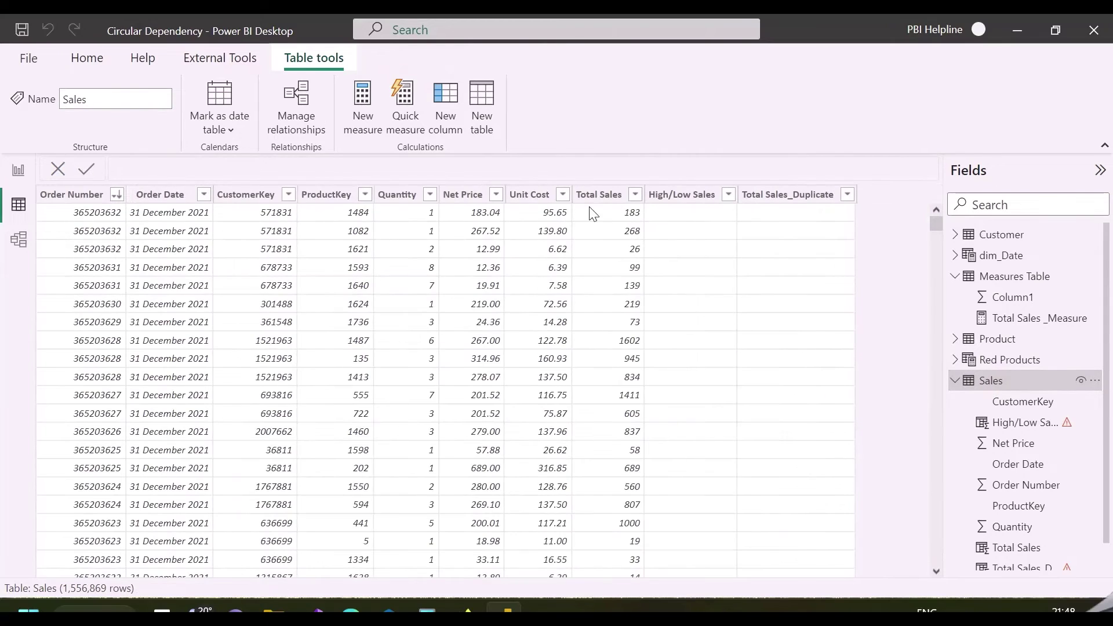
pyautogui.click(597, 195)
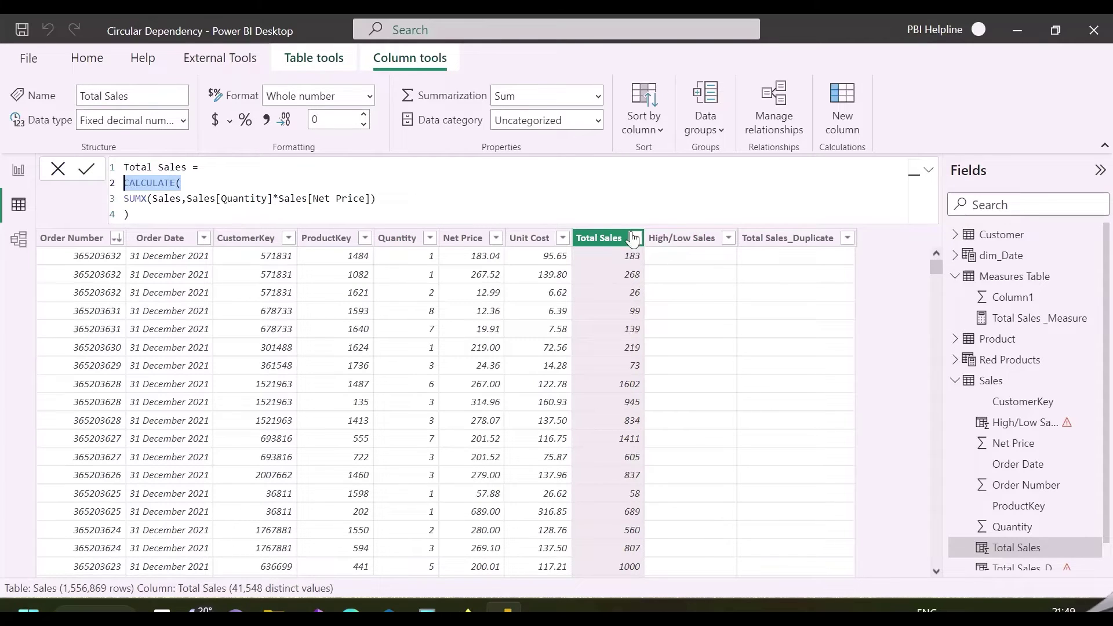
pyautogui.click(394, 202)
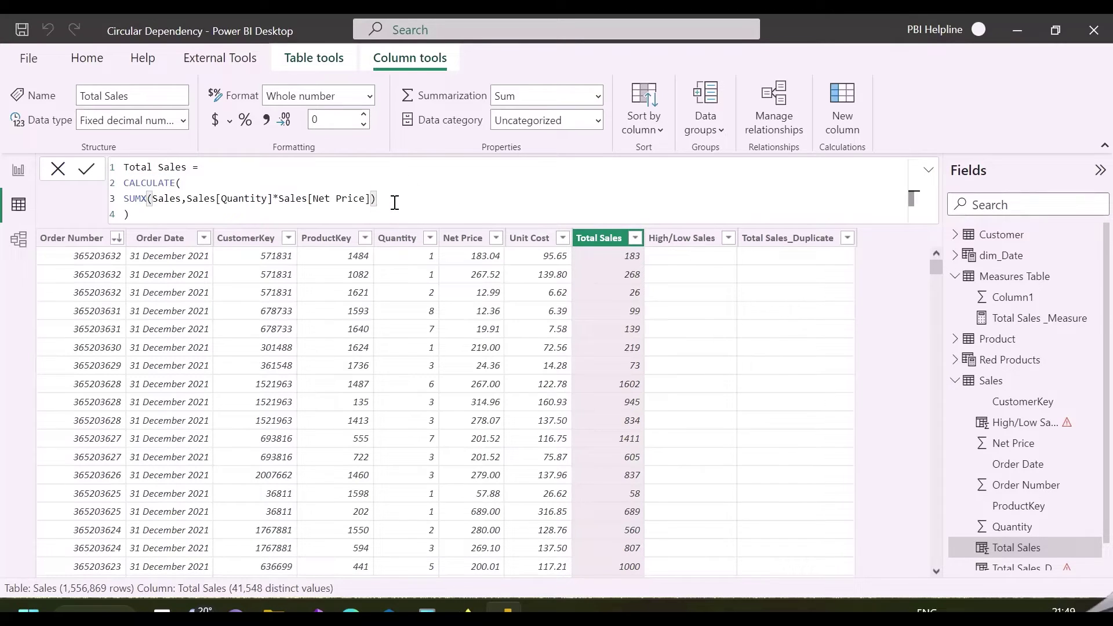
pyautogui.write(',remove')
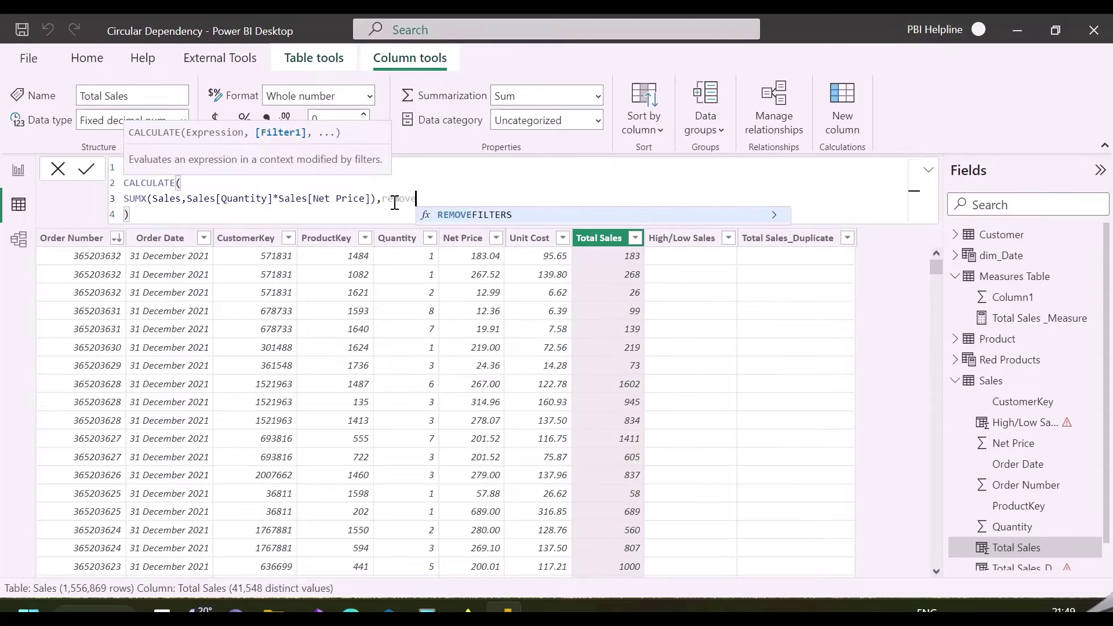
pyautogui.press('Tab')
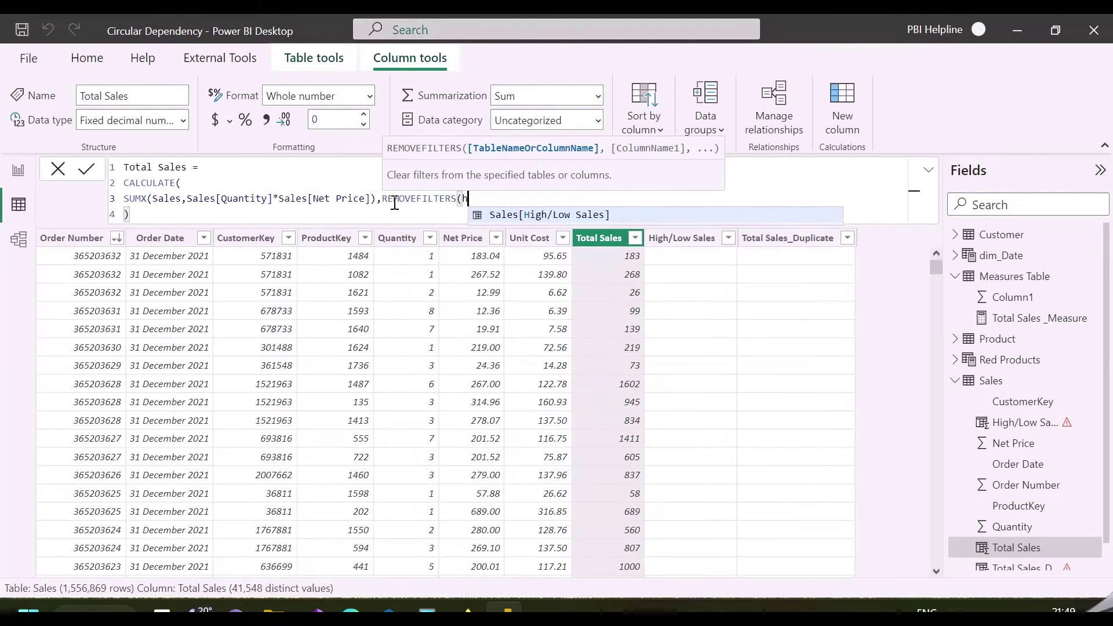
pyautogui.press('Tab')
pyautogui.write(')')
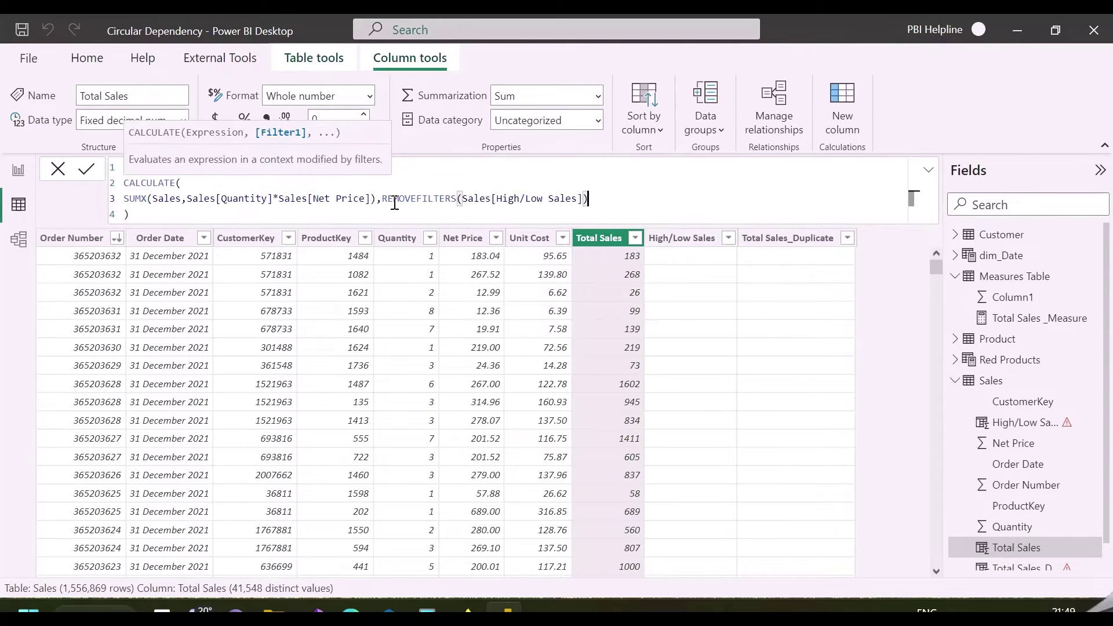
pyautogui.press('Return')
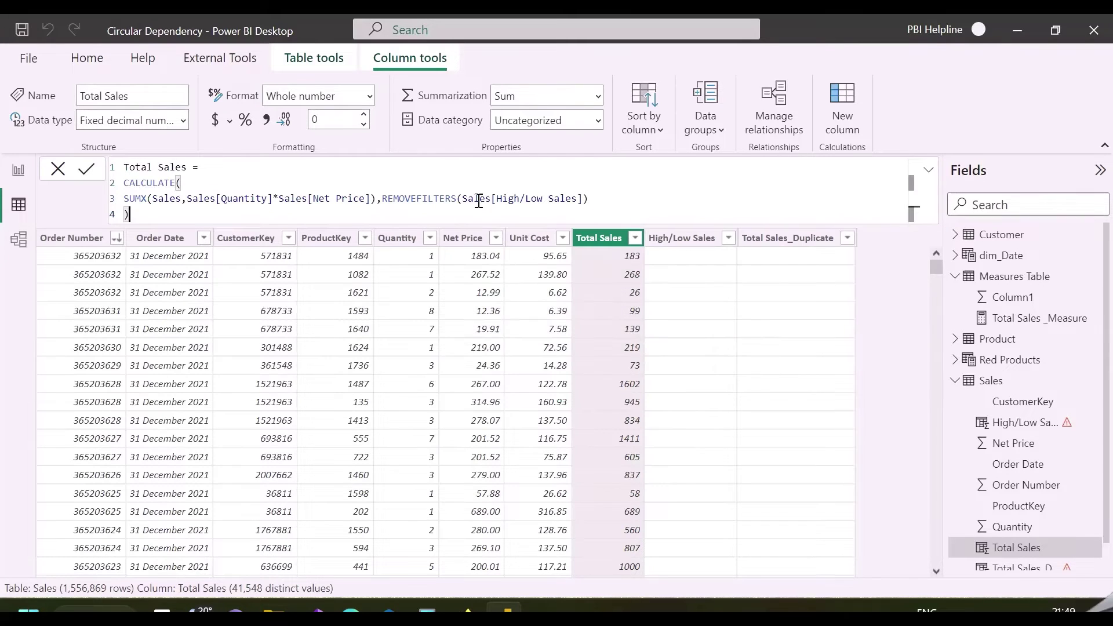
pyautogui.click(678, 239)
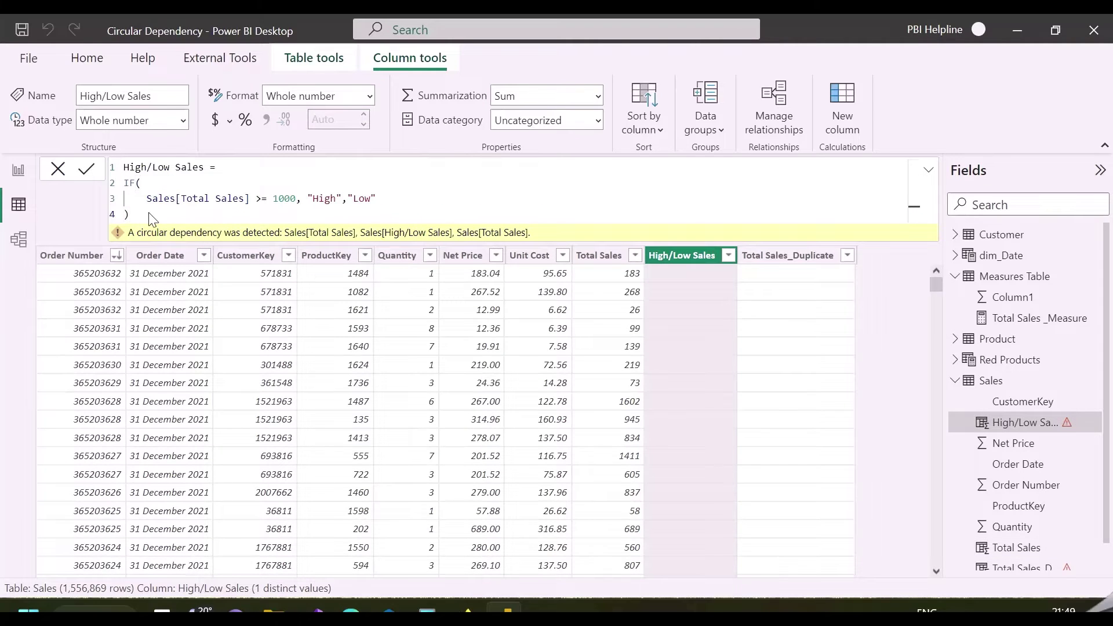
pyautogui.press('Return')
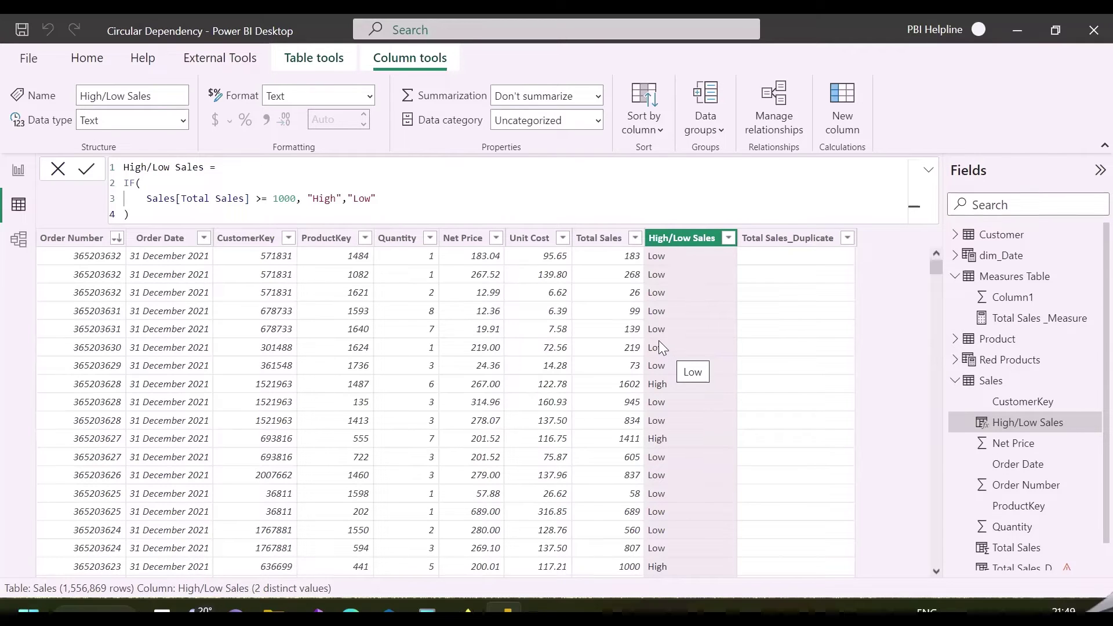
# - Append REMOVEFILTERS(Sales[High/Low Sales]) inside the CALCULATE of Total Sales_Duplicate
pyautogui.click(765, 241)
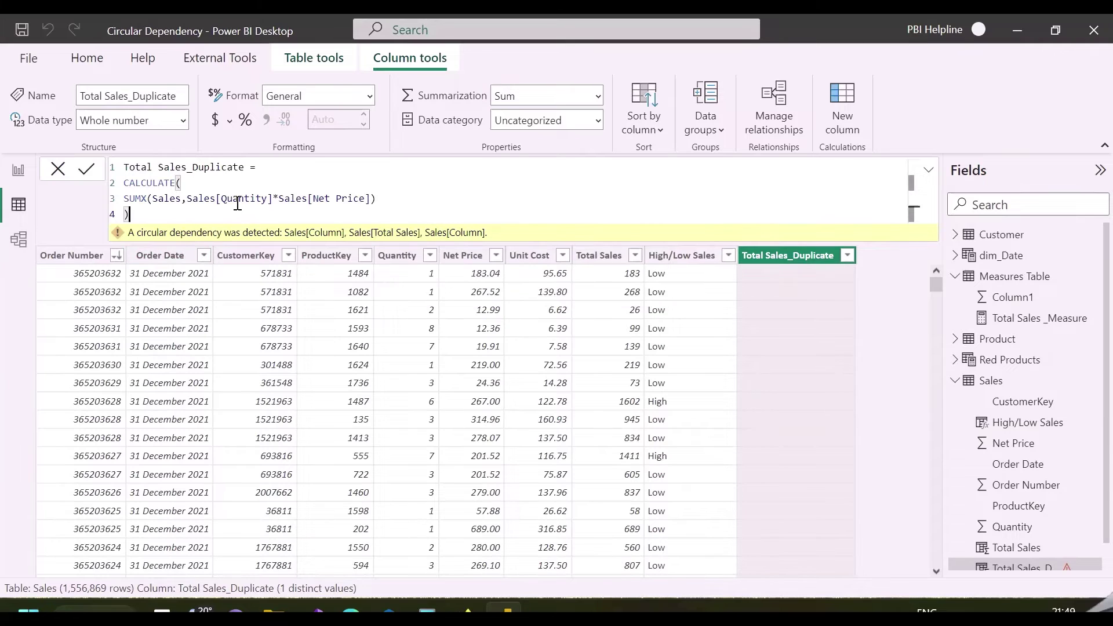
pyautogui.click(503, 202)
pyautogui.write(',remove')
pyautogui.press('Tab')
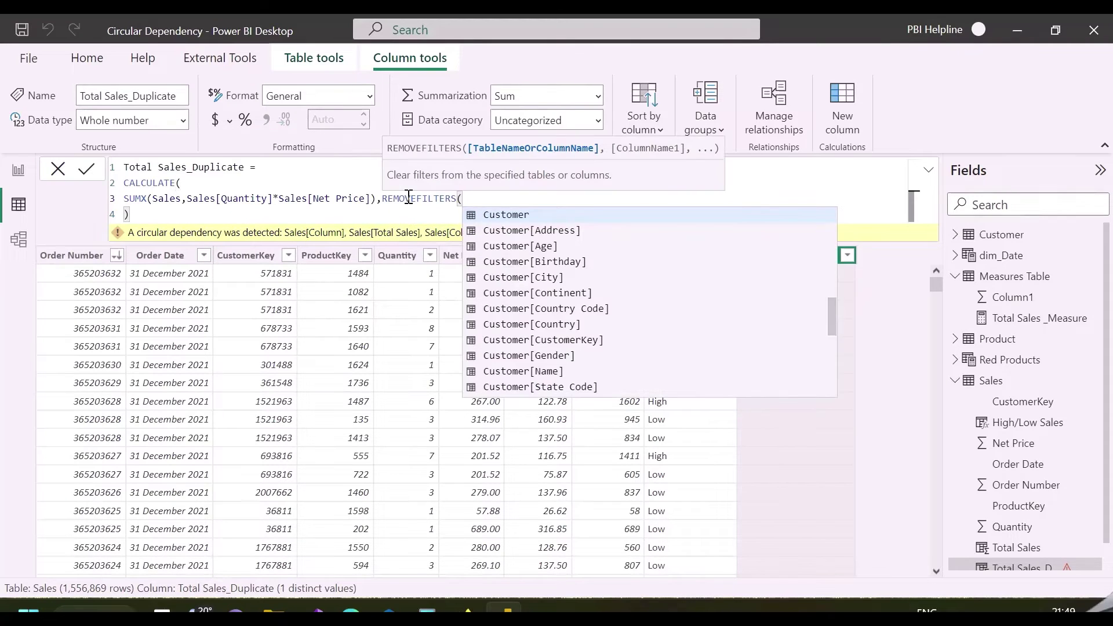
pyautogui.write('high')
pyautogui.press('Tab')
pyautogui.write(')')
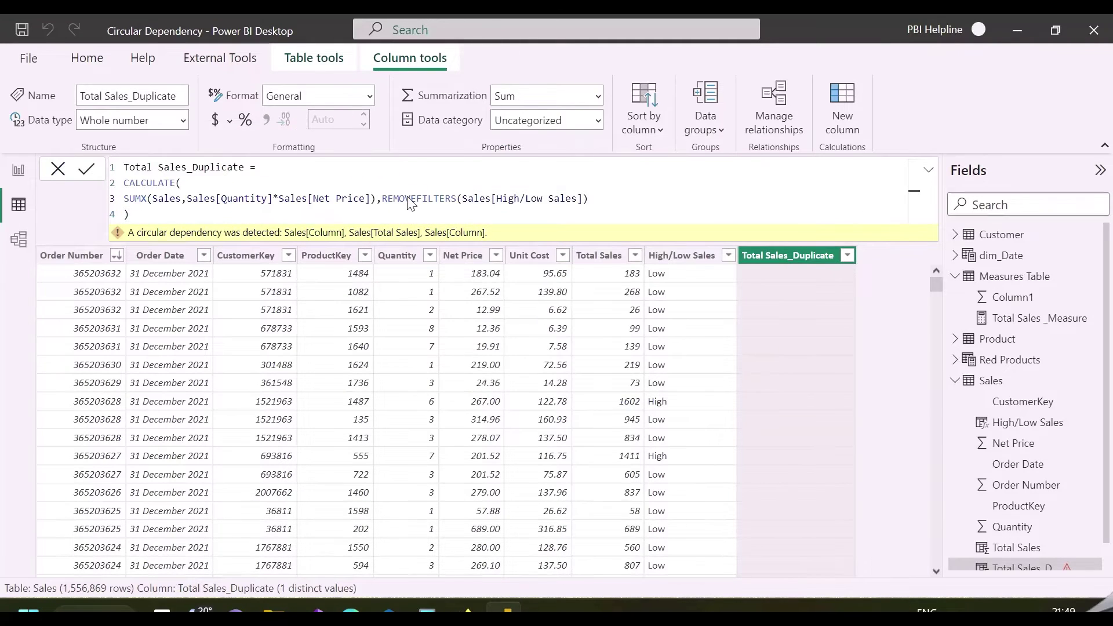
pyautogui.press('Return')
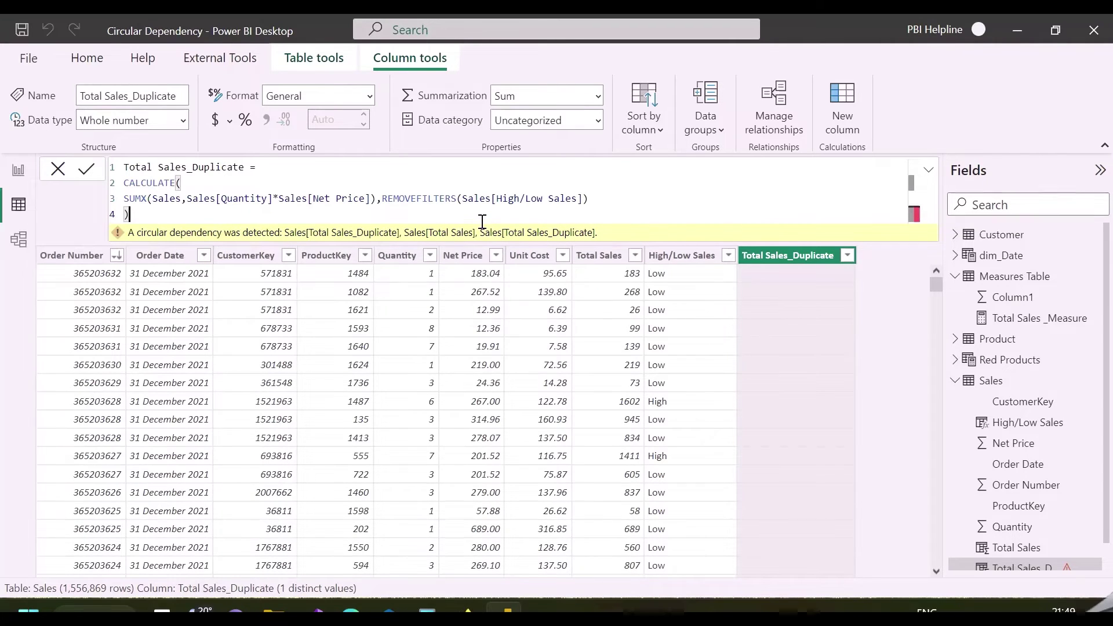
pyautogui.moveTo(152, 214); pyautogui.dragTo(116, 186)
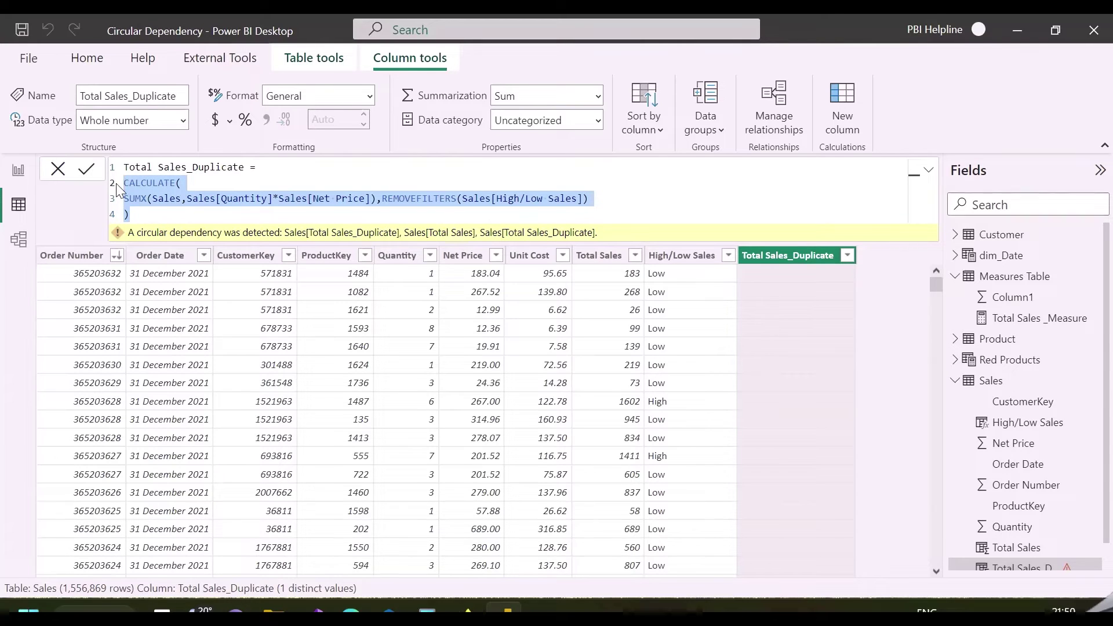
# - Replace REMOVEFILTERS in Total Sales with ALLEXCEPT(Sales, Sales[Order Number])
pyautogui.click(601, 255)
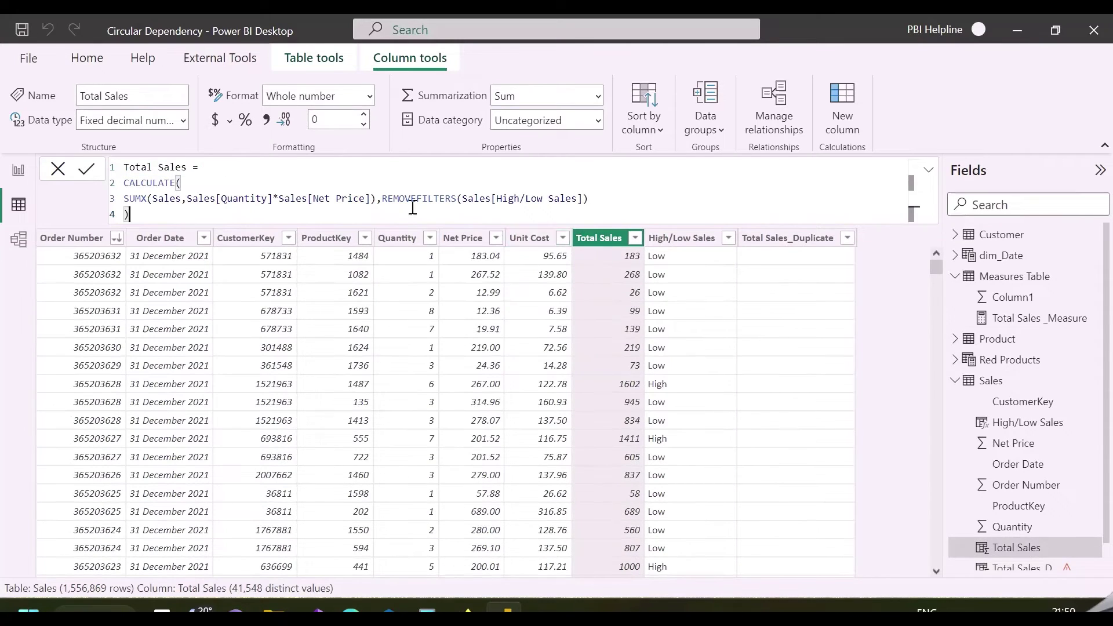
pyautogui.moveTo(382, 198); pyautogui.dragTo(591, 195)
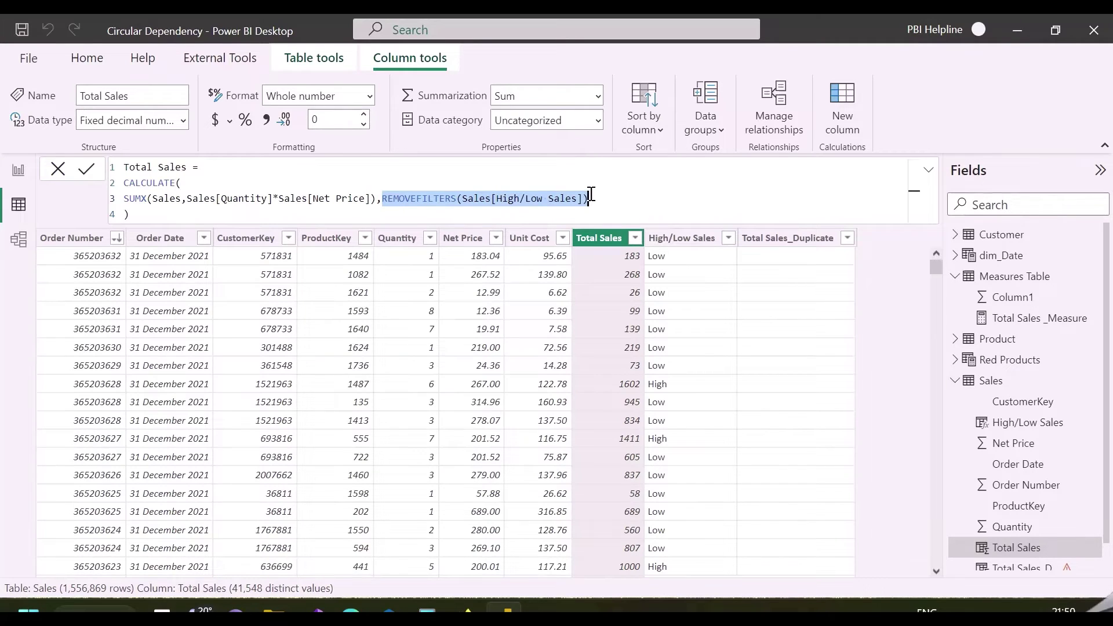
pyautogui.press('BackSpace')
pyautogui.write('ALLEXCEPT(')
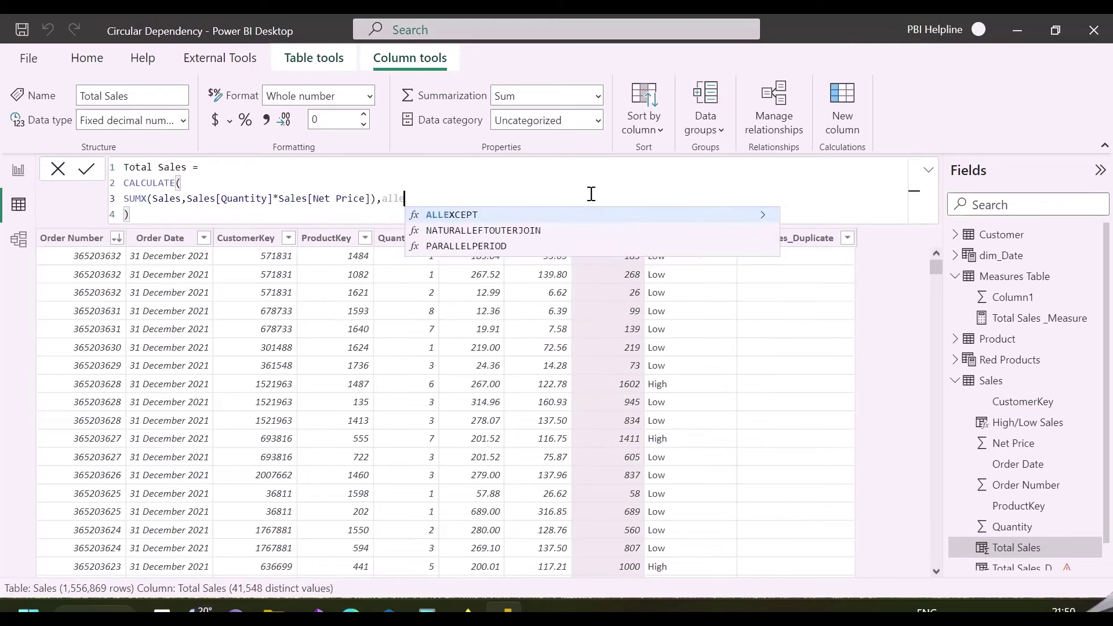
pyautogui.write('sales')
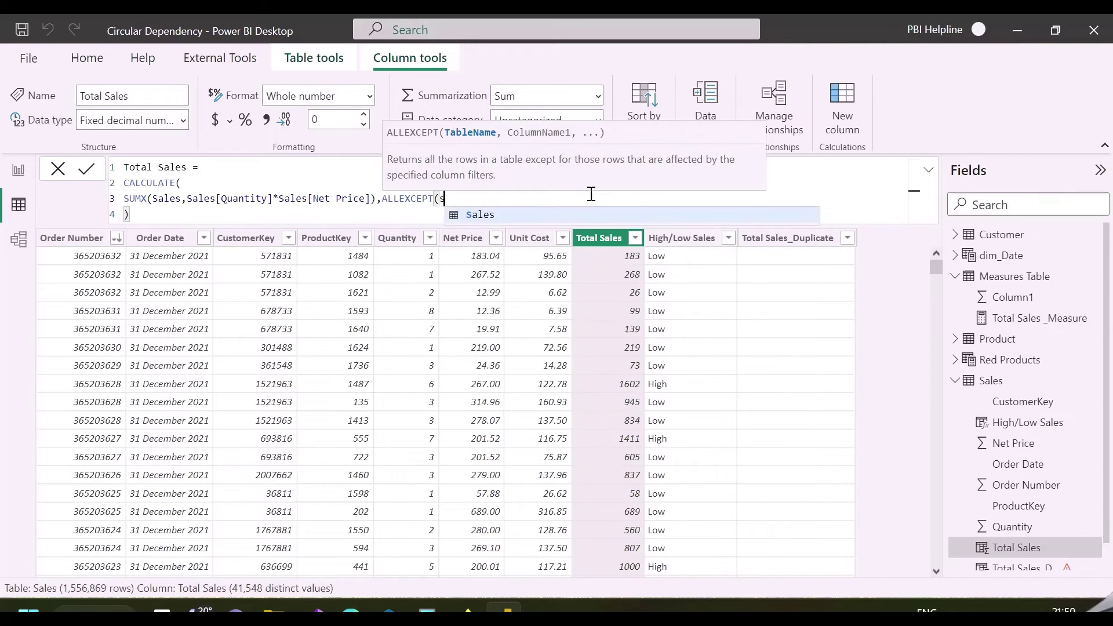
pyautogui.write(', order')
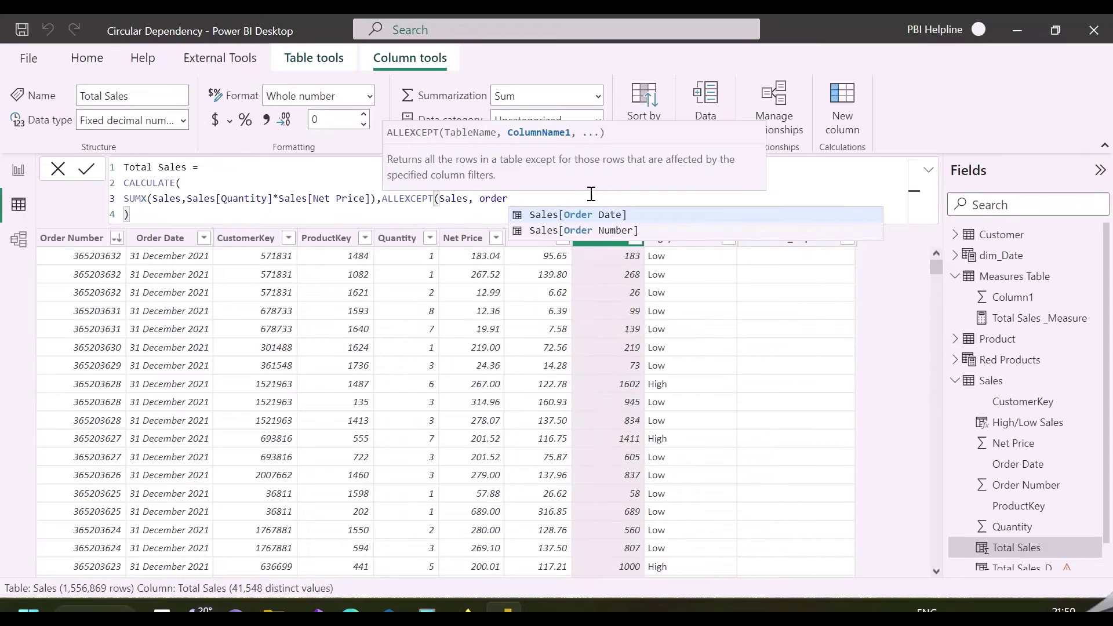
pyautogui.press('Down')
pyautogui.press('Tab')
pyautogui.write(')')
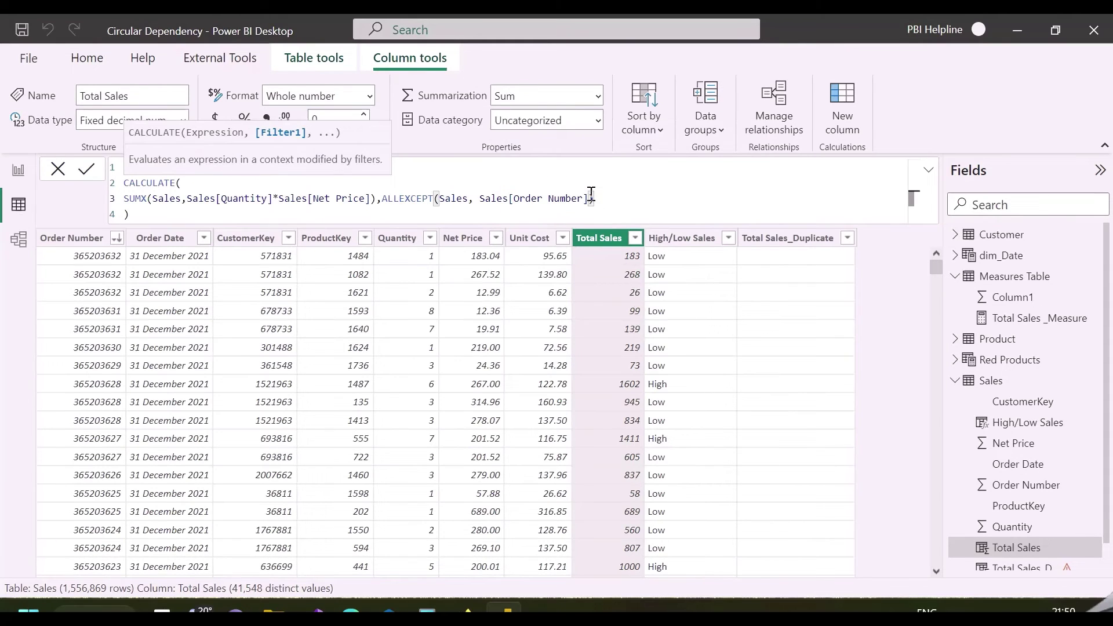
pyautogui.press('Return')
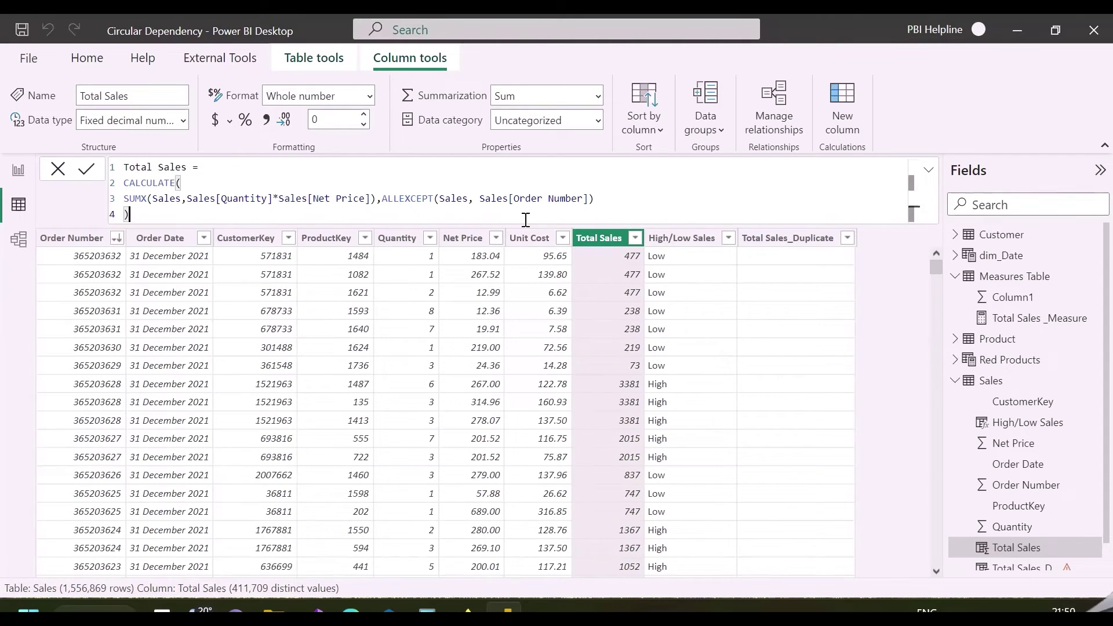
# - Copy the ALLEXCEPT version of the formula over Total Sales_Duplicate's formula and commit
pyautogui.moveTo(152, 214); pyautogui.dragTo(121, 187)
pyautogui.hotkey('ctrl', 'c')
pyautogui.click(754, 238)
pyautogui.moveTo(157, 216); pyautogui.dragTo(123, 184)
pyautogui.hotkey('ctrl', 'v')
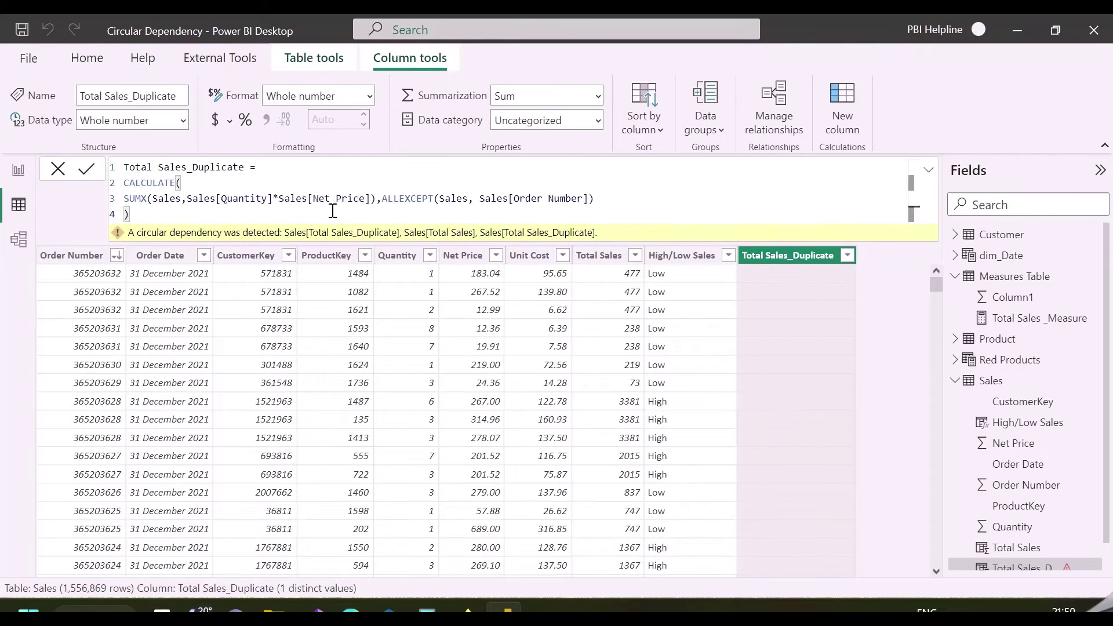
pyautogui.click(87, 169)
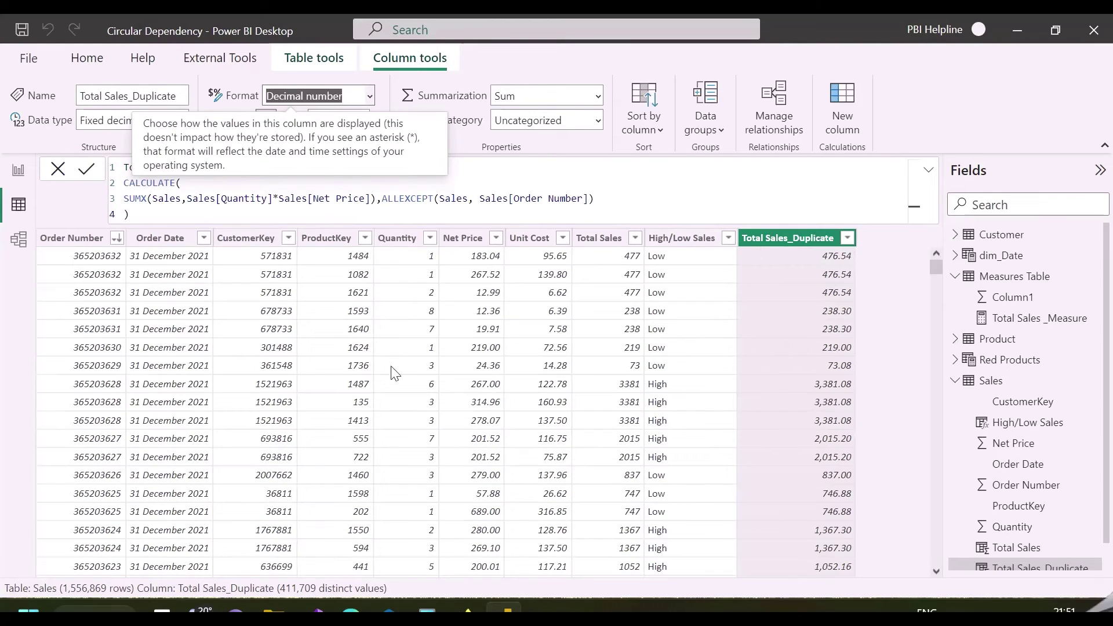
# - Change VALUES to ALLNOBLANKROW in the Red Products table formula
pyautogui.click(931, 325)
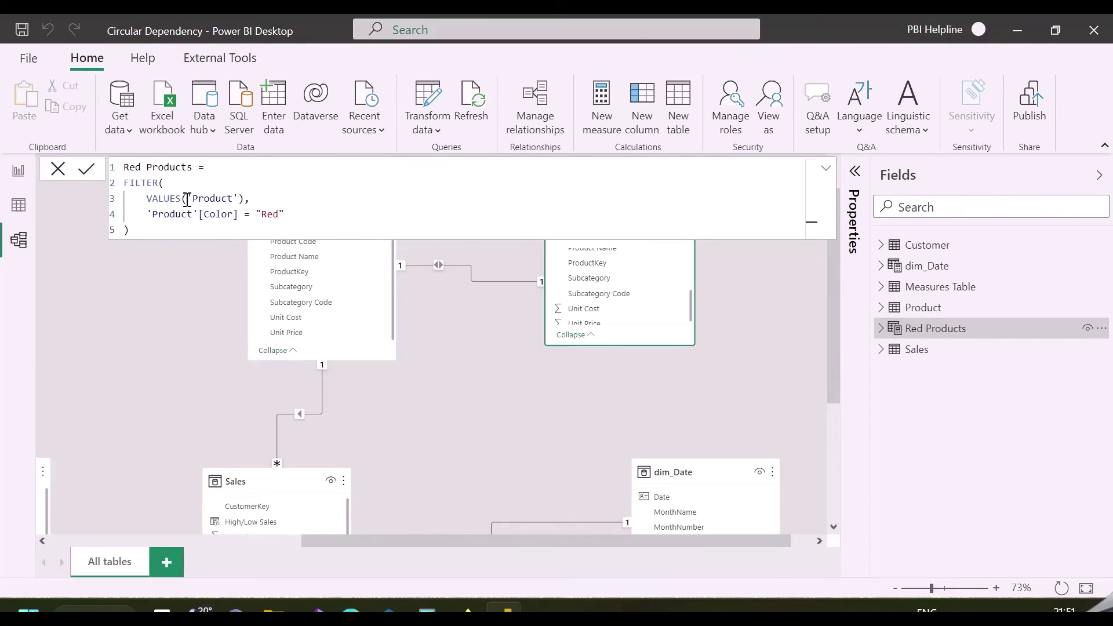
pyautogui.moveTo(182, 199); pyautogui.dragTo(145, 200)
pyautogui.write('alln')
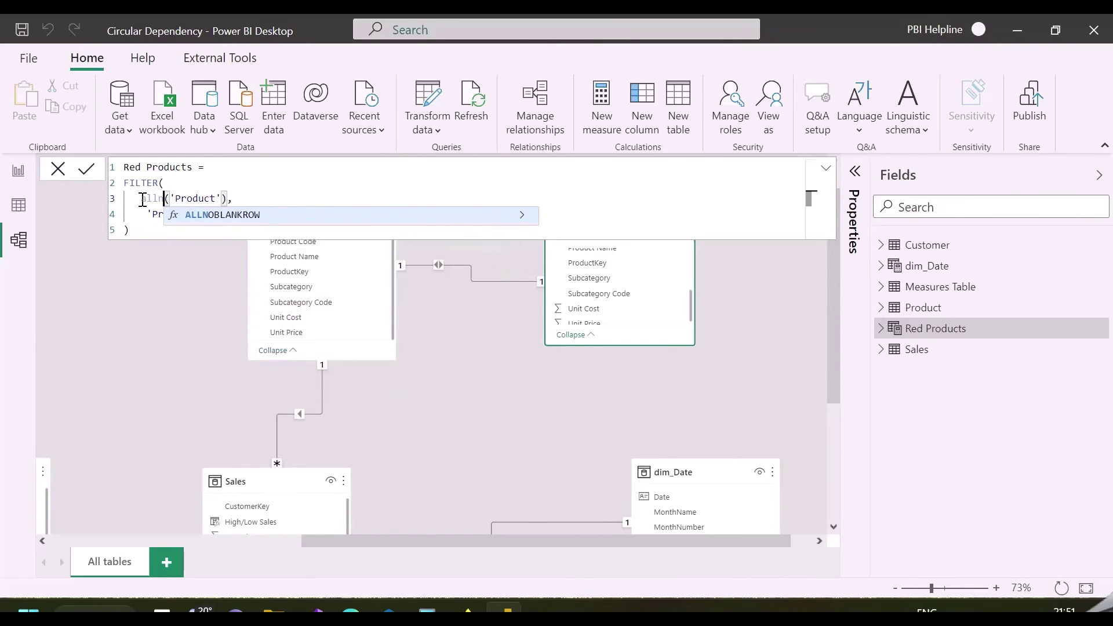
pyautogui.press('Tab')
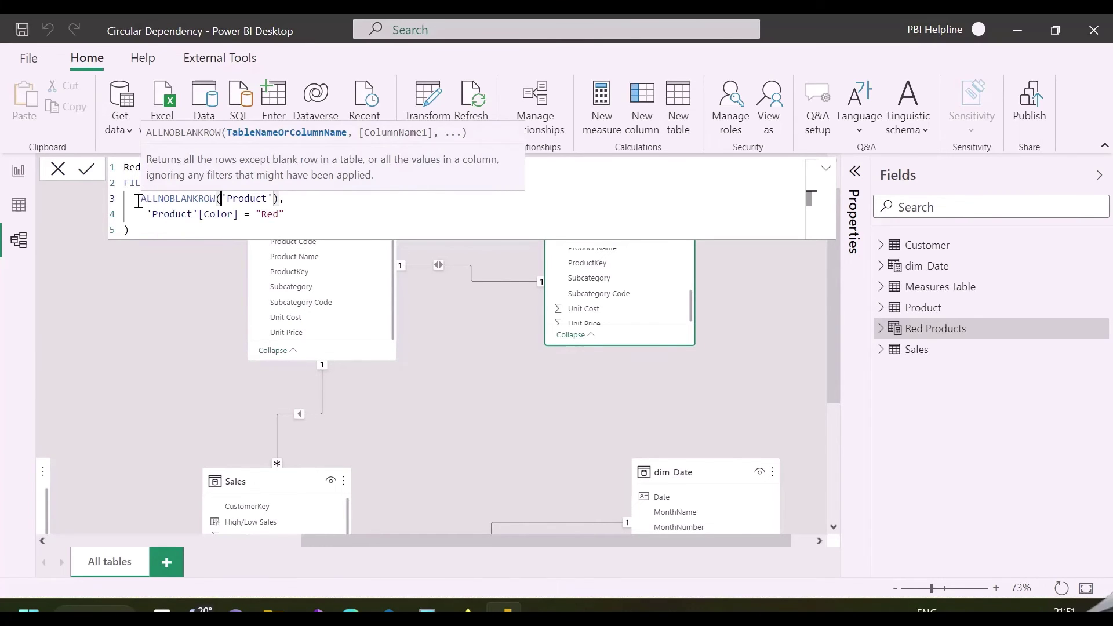
pyautogui.click(86, 168)
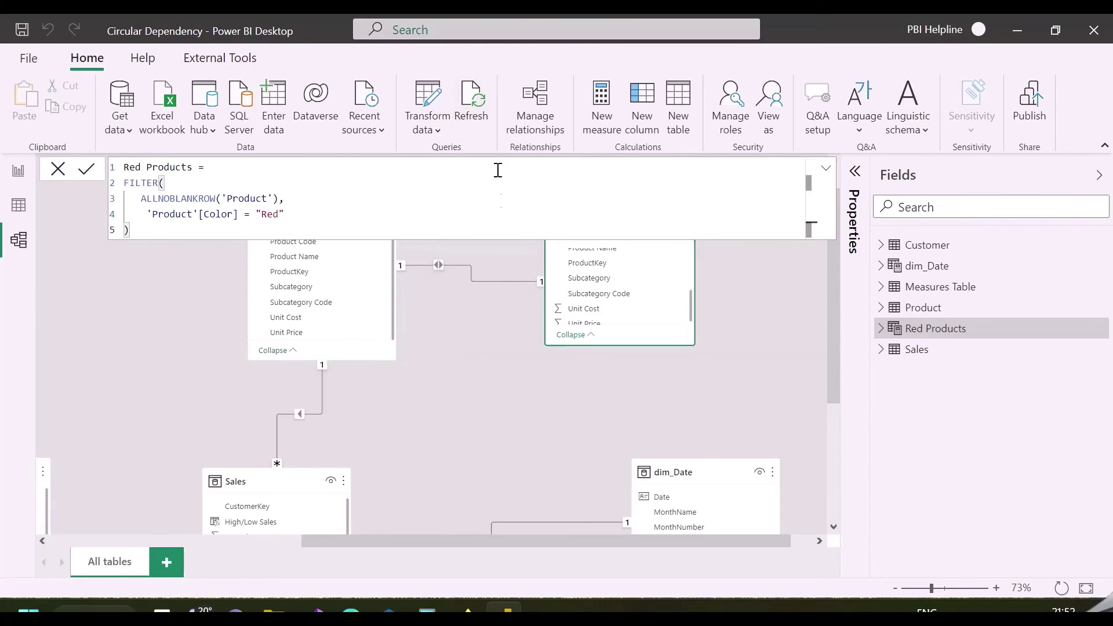
# - Try One to many cardinality on the Product–Red Products relationship, then cancel
pyautogui.rightClick(472, 265)
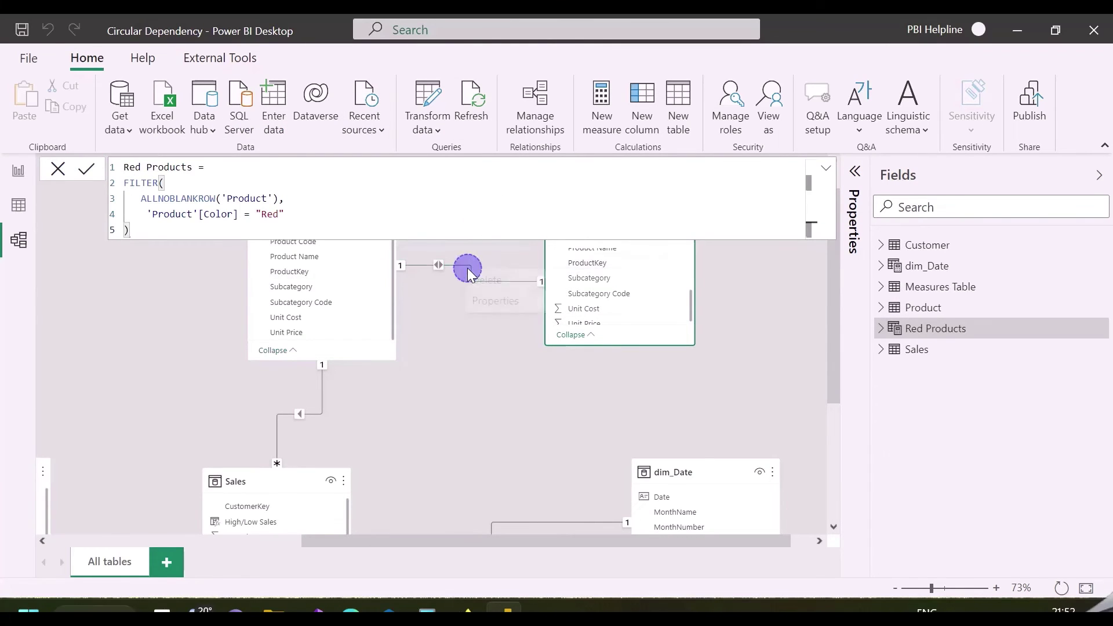
pyautogui.click(489, 296)
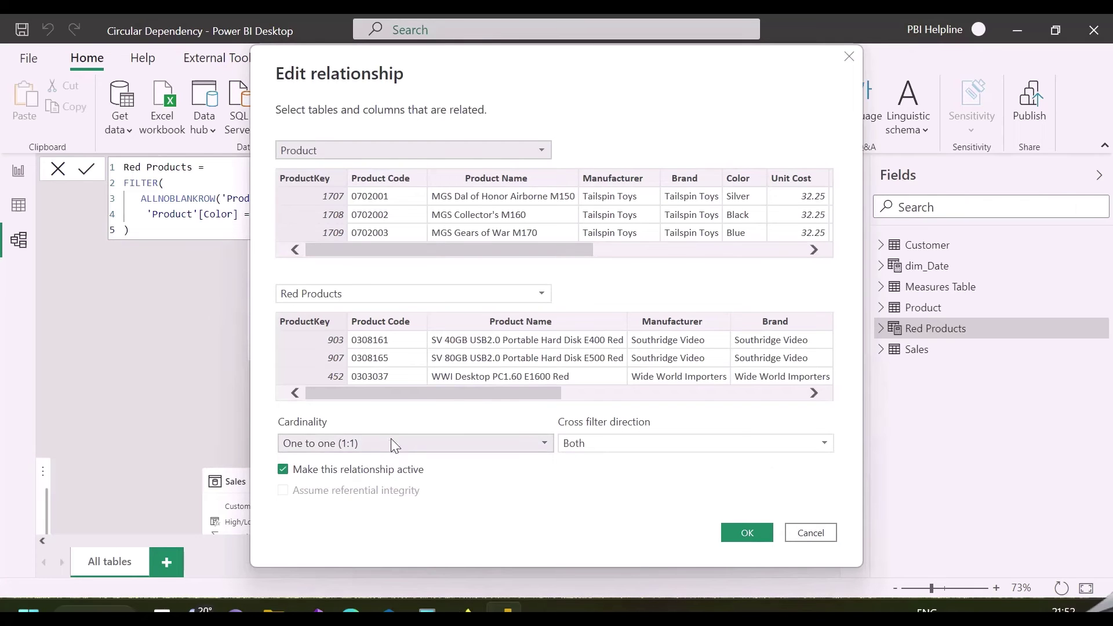
pyautogui.click(390, 442)
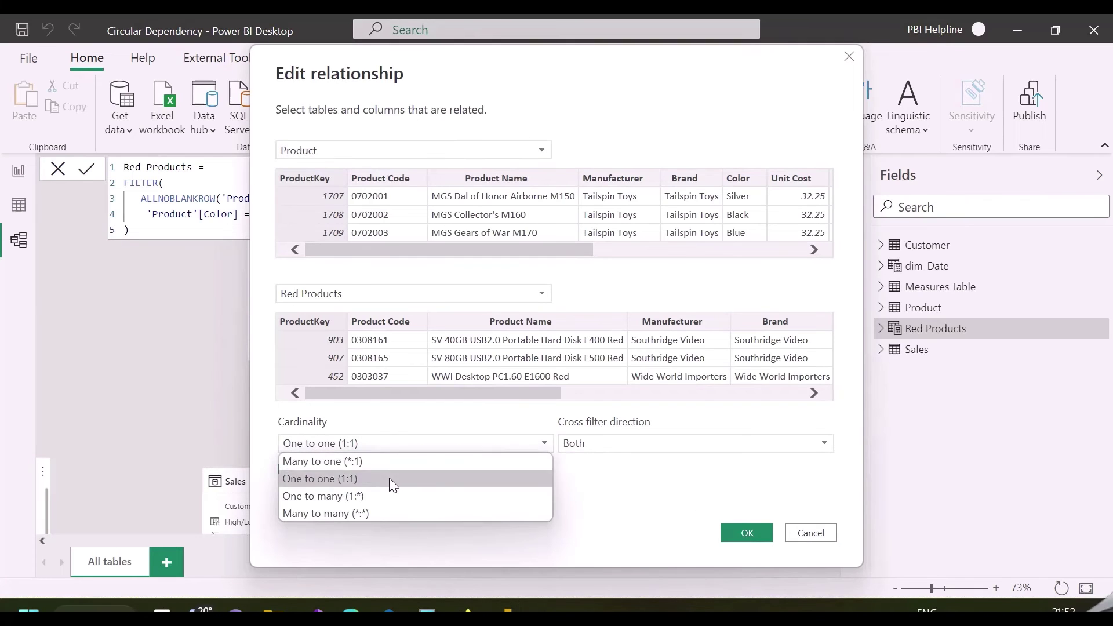
pyautogui.click(373, 497)
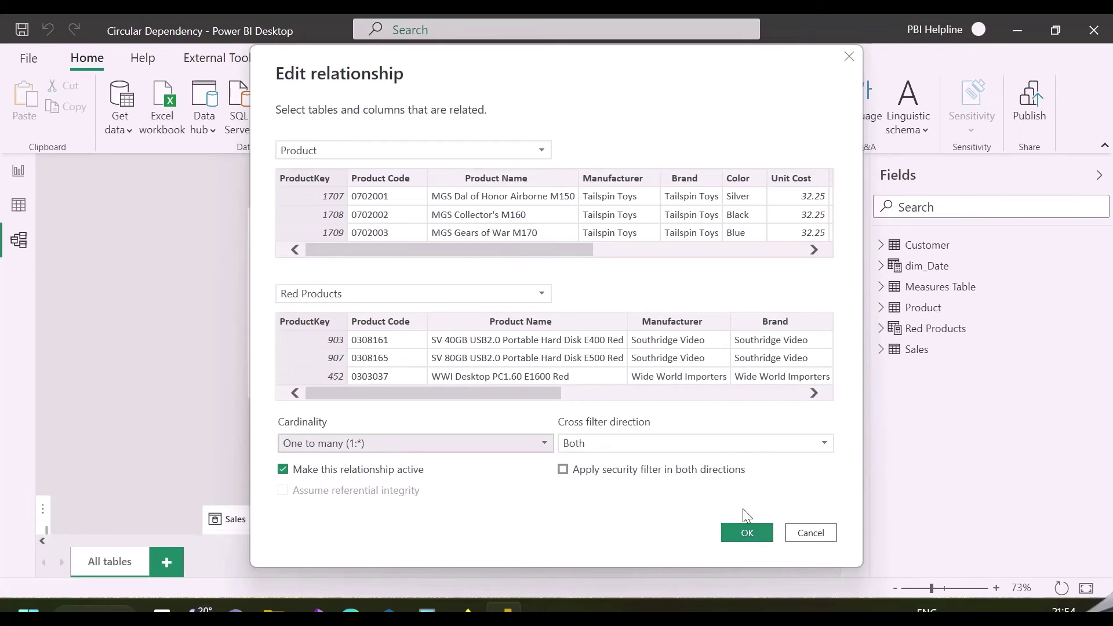
pyautogui.click(808, 532)
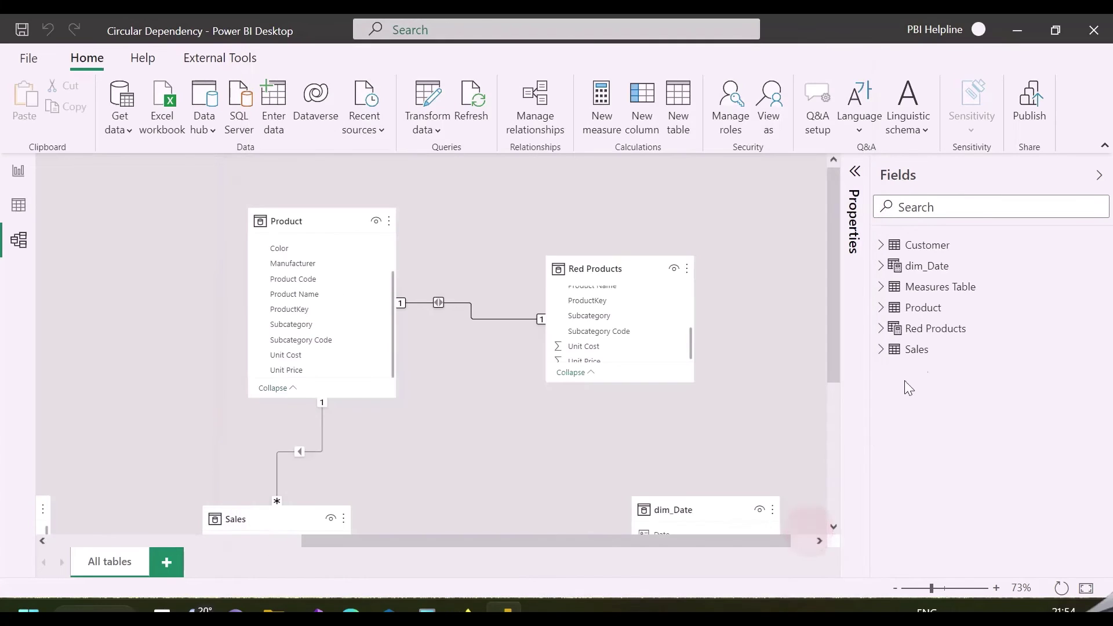
# - Change ALLNOBLANKROW to DISTINCT in the Red Products table formula
pyautogui.click(925, 329)
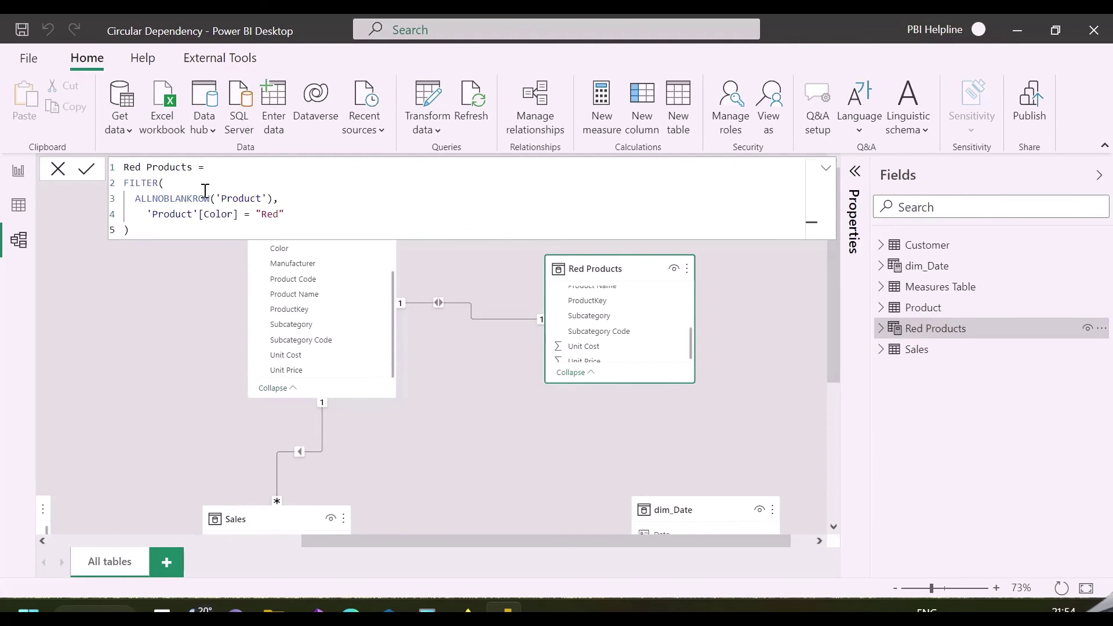
pyautogui.moveTo(207, 193); pyautogui.dragTo(146, 198)
pyautogui.write('DISTINCT')
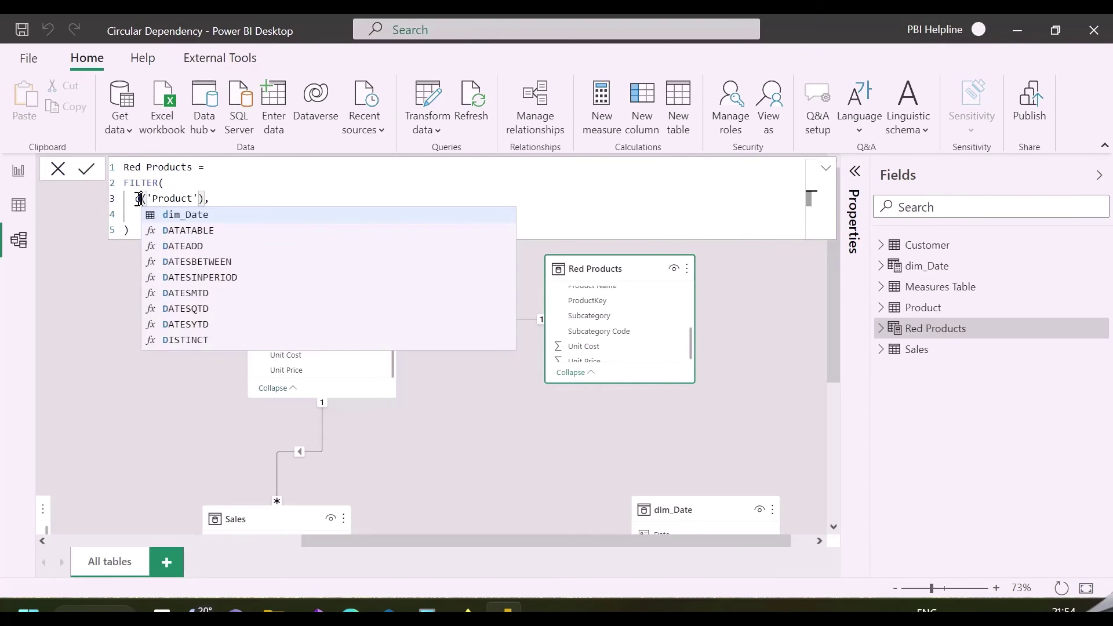
pyautogui.press('Tab')
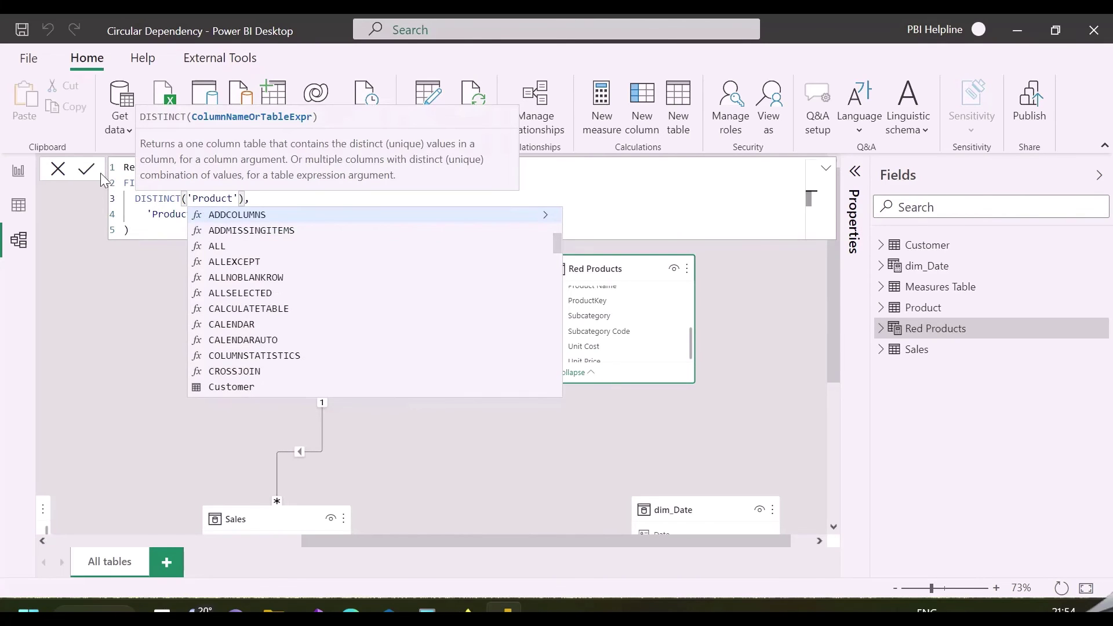
pyautogui.click(87, 169)
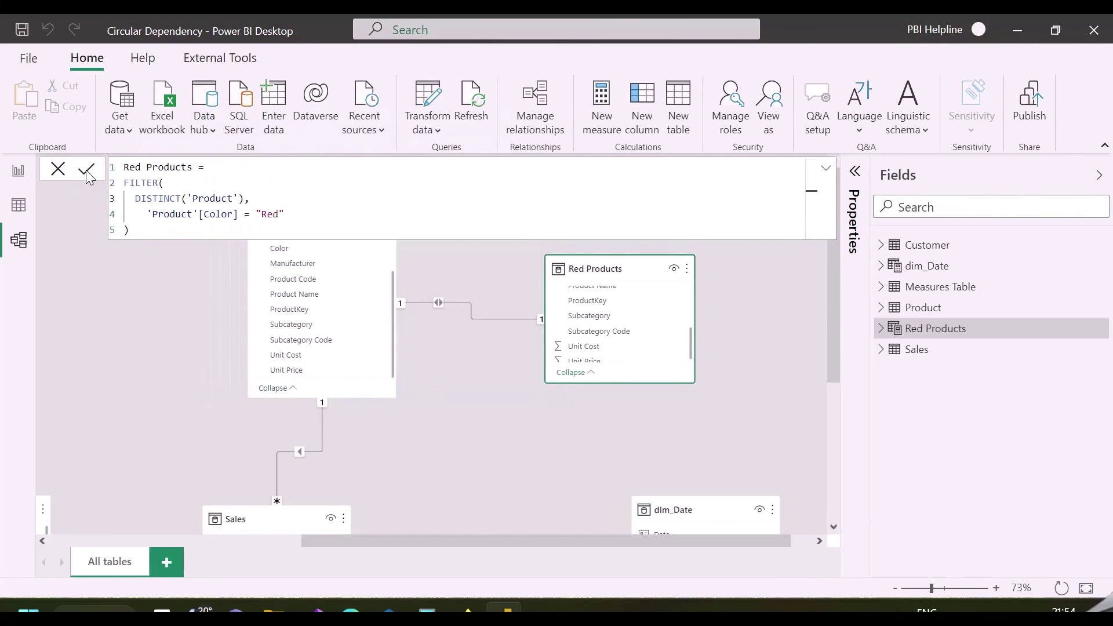
# - Set the Red Products–Product relationship to One to many with Red Products on the one side
pyautogui.click(485, 315)
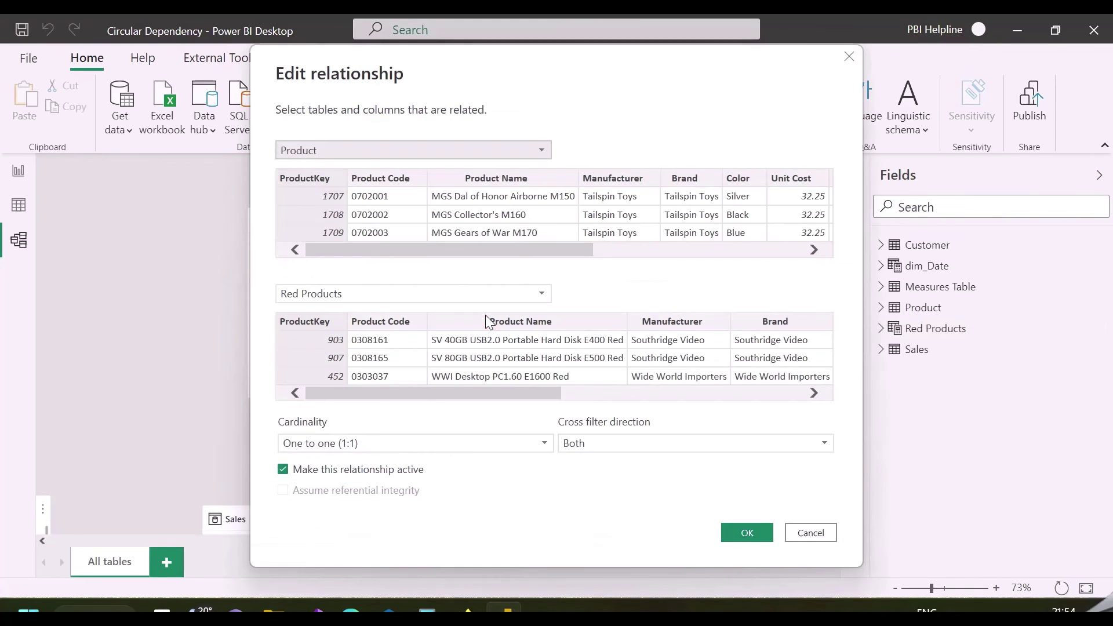
pyautogui.click(392, 442)
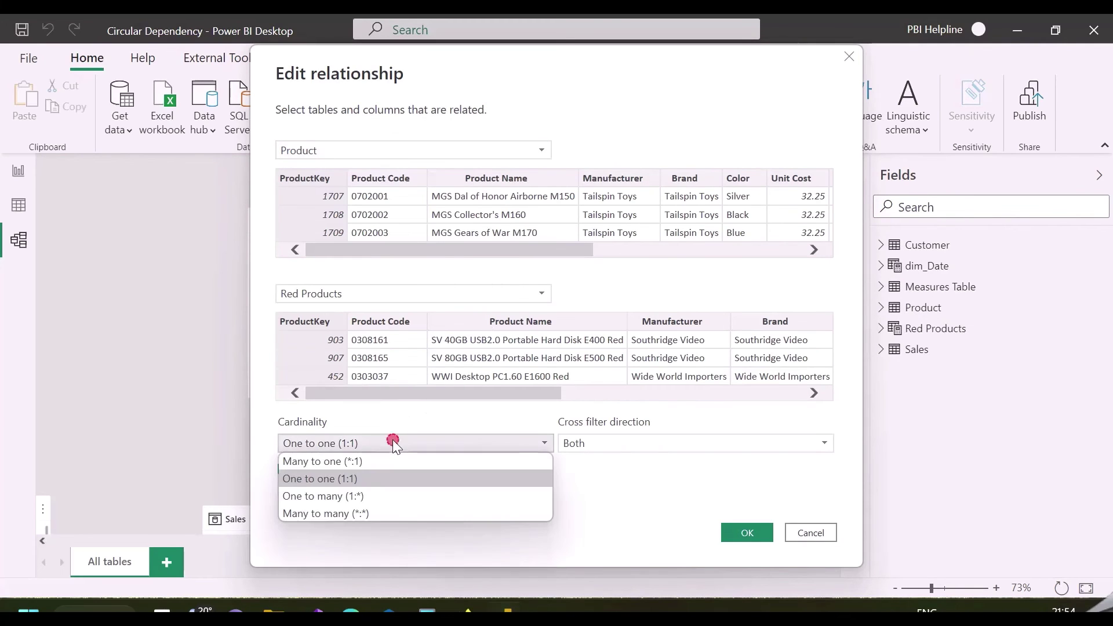
pyautogui.click(355, 498)
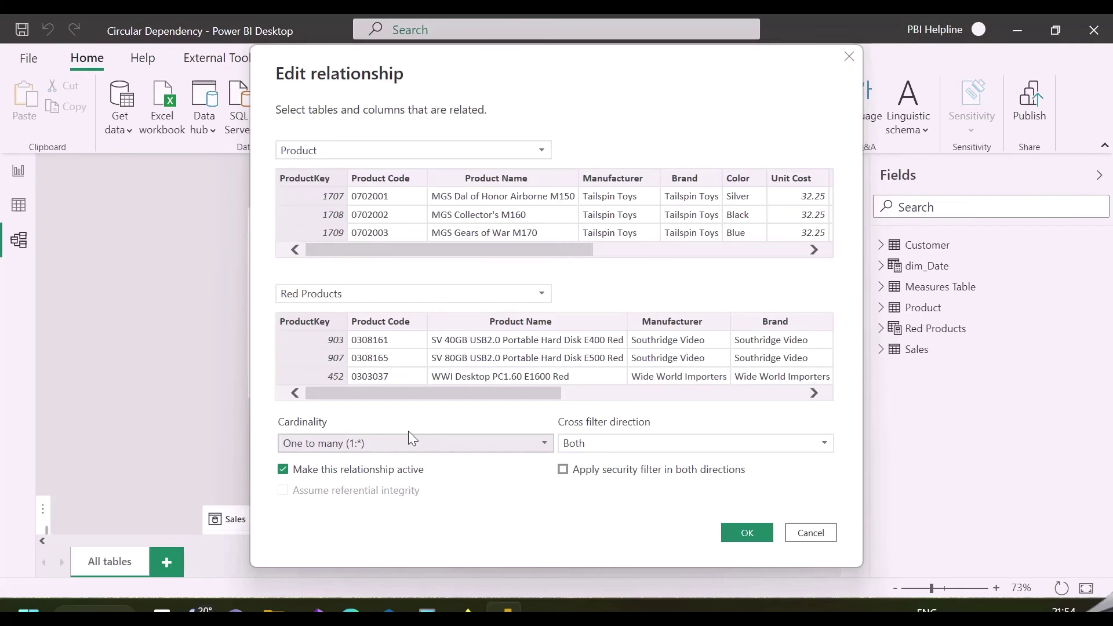
pyautogui.click(743, 534)
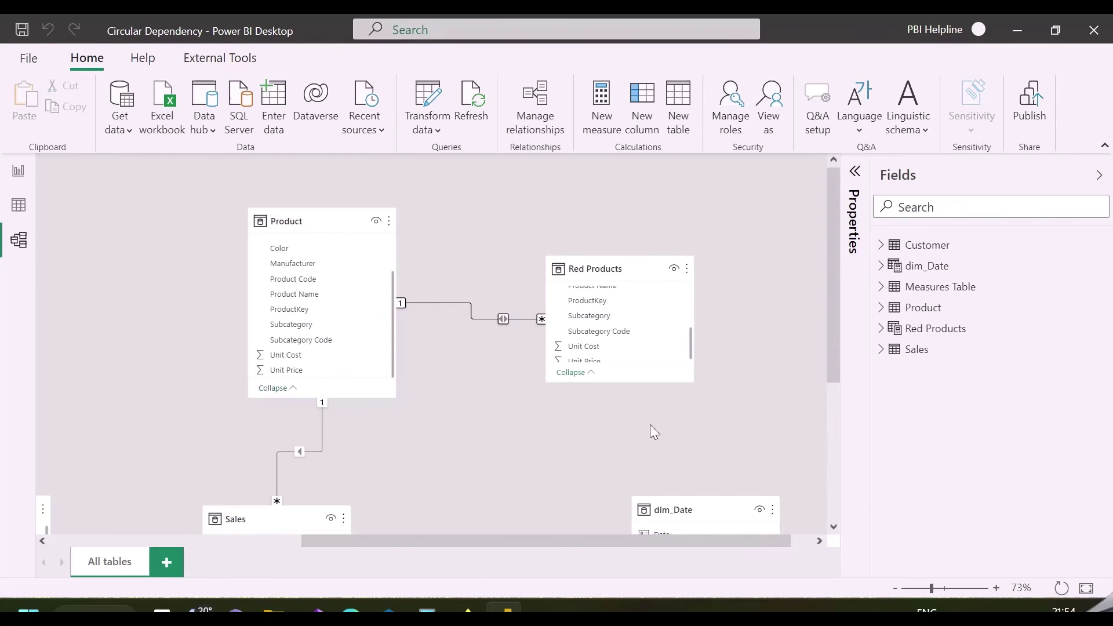
pyautogui.doubleClick(514, 319)
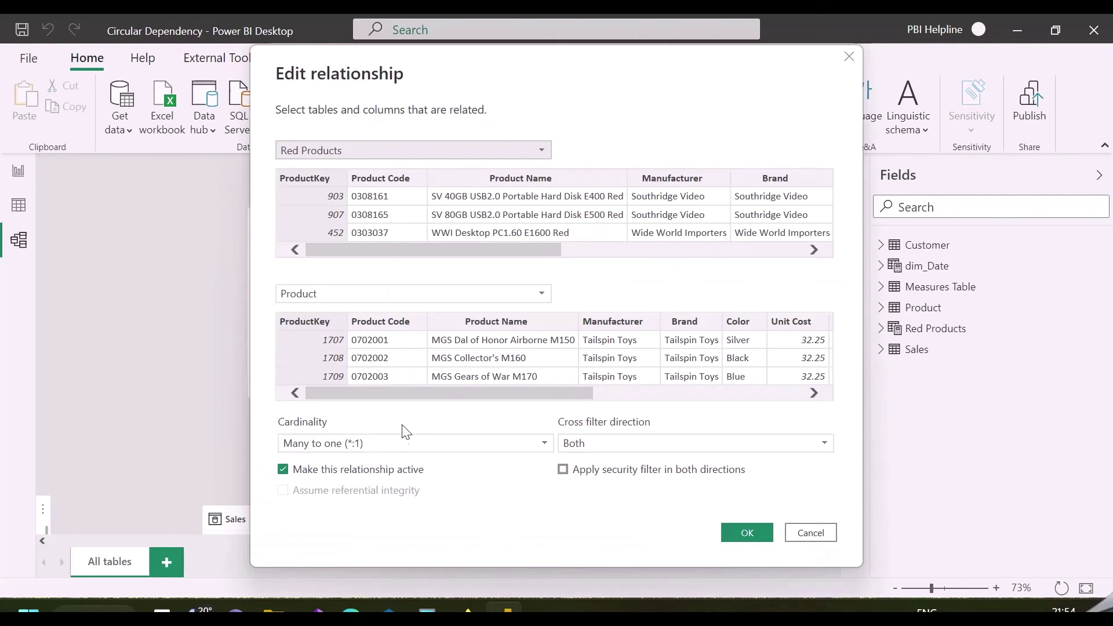
pyautogui.click(406, 443)
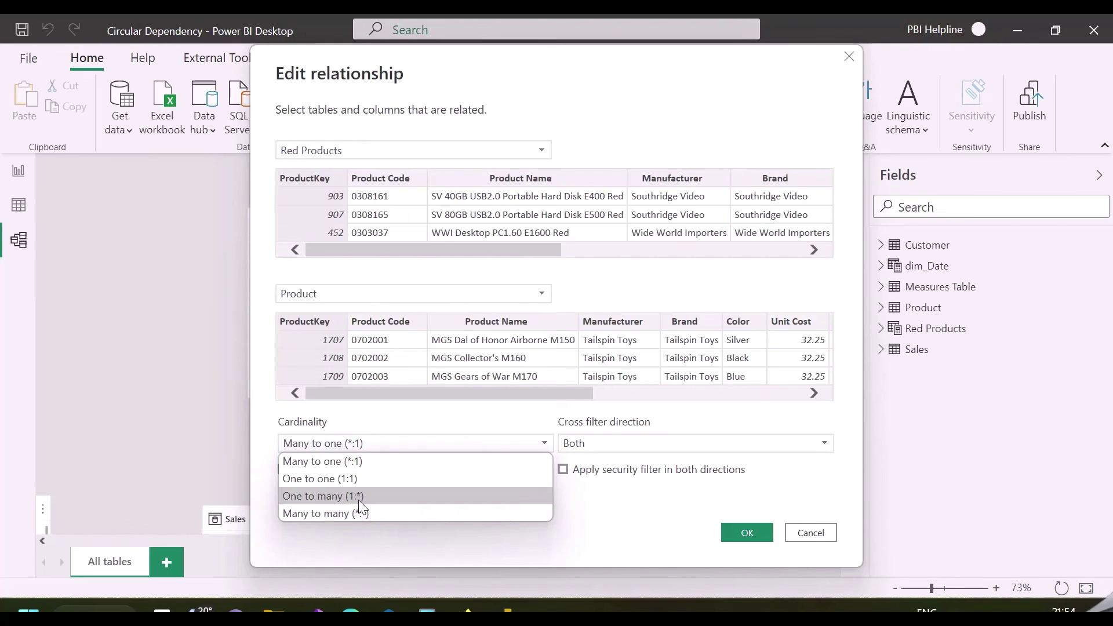
pyautogui.click(358, 497)
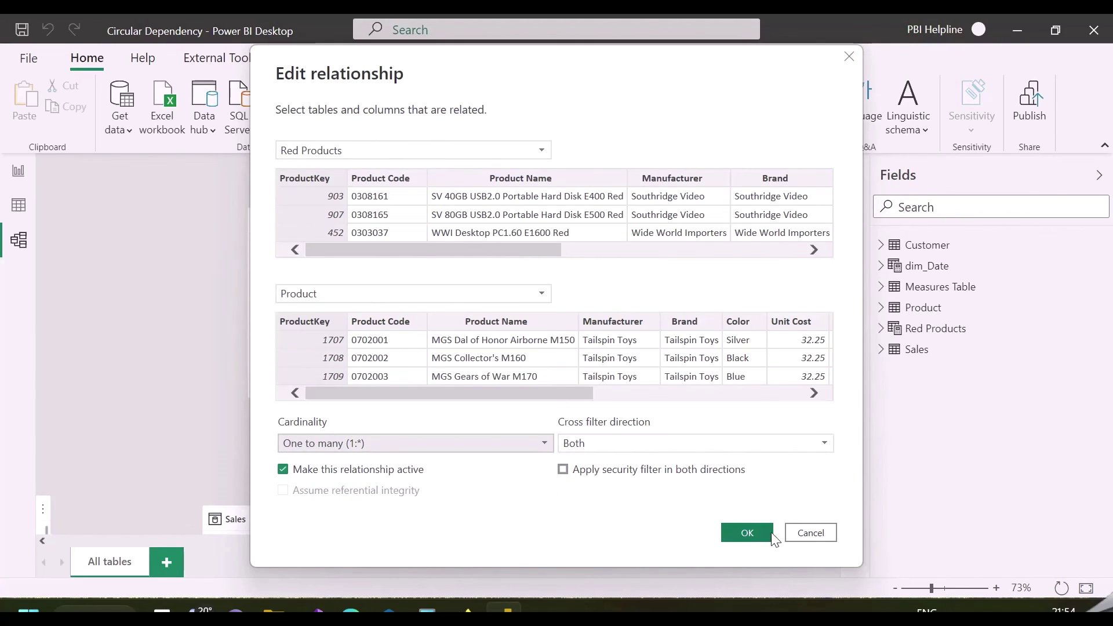
pyautogui.click(746, 536)
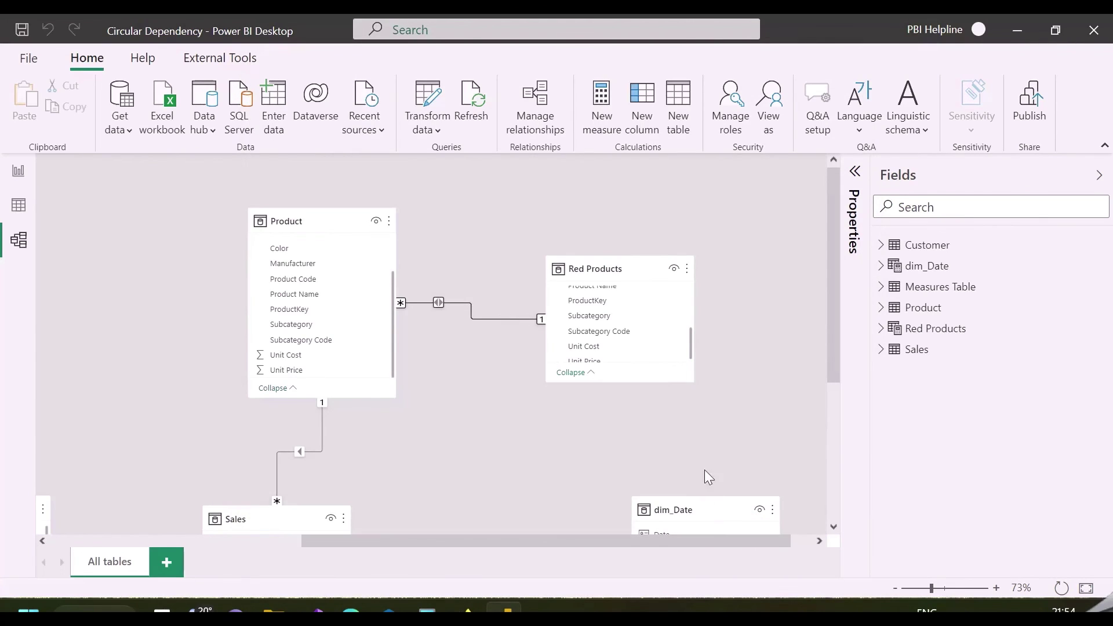